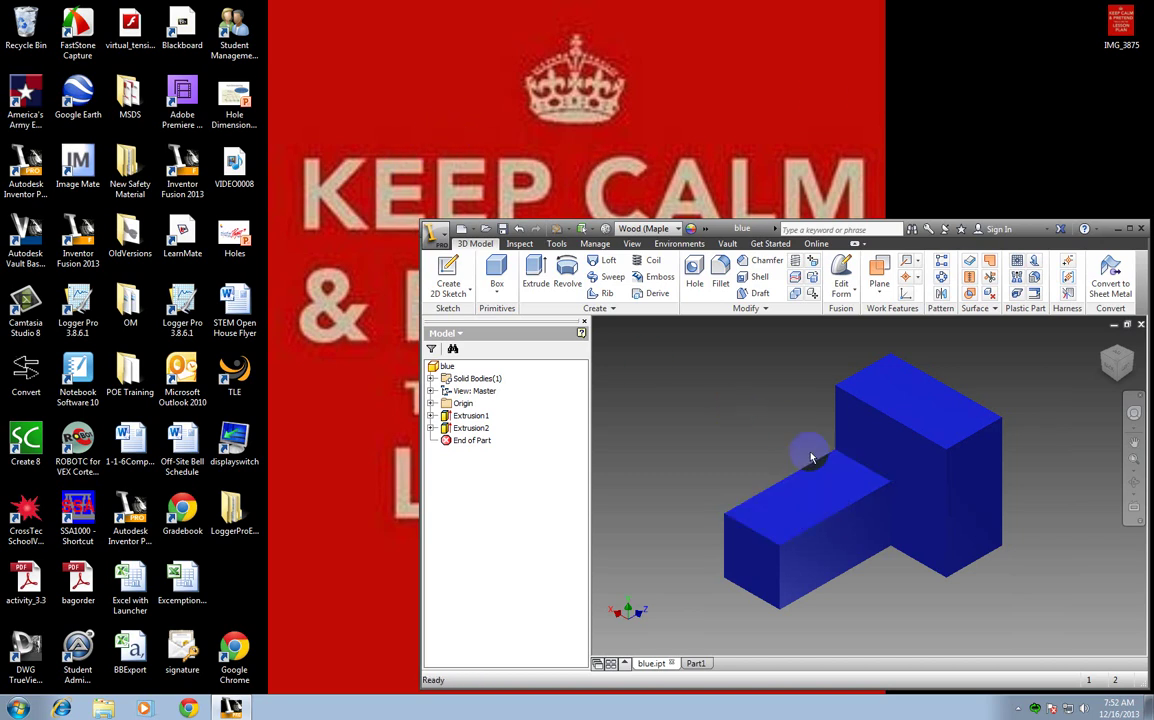
- Review the purple and blue part tabs, then launch another Inventor Professional 2013 session
click(696, 665)
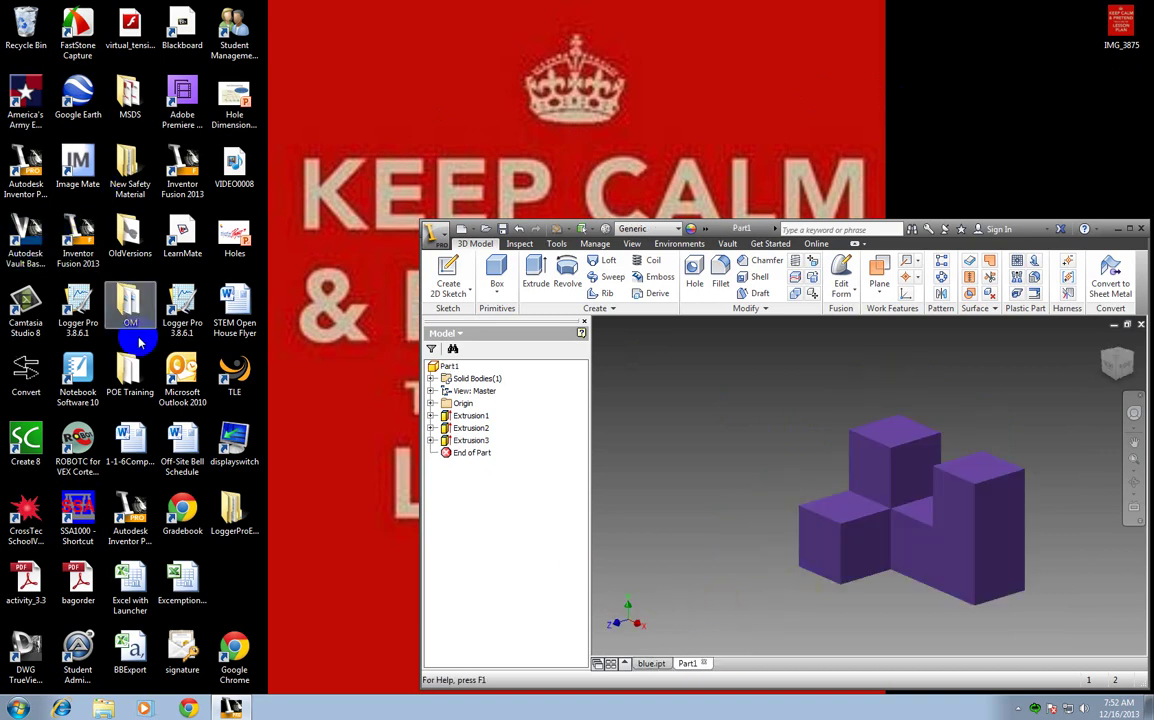
click(648, 665)
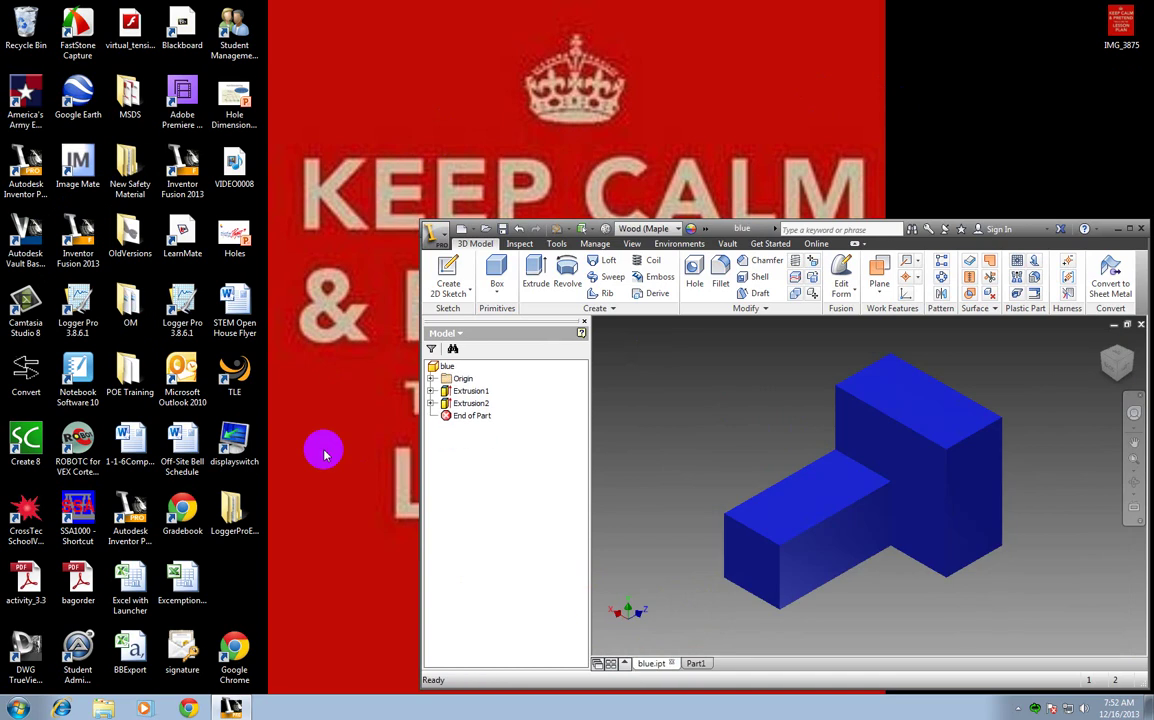
double_click(22, 172)
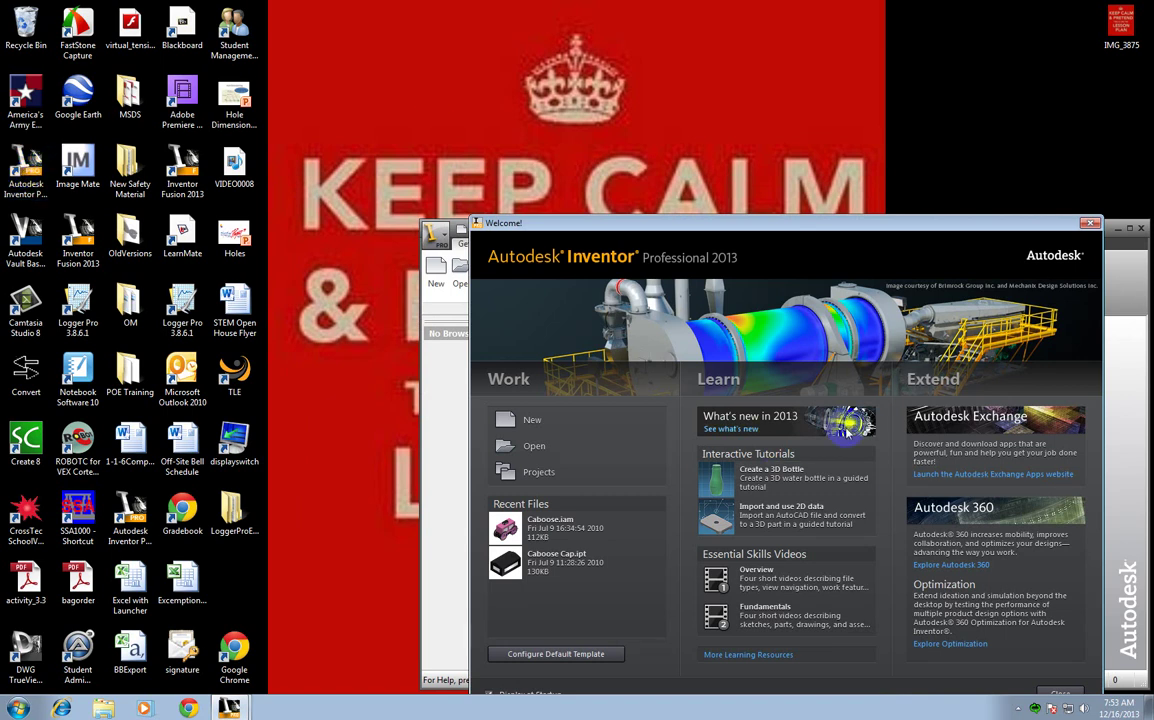
- Create a new part from the Standard (in).ipt template and maximize the Inventor window
click(547, 432)
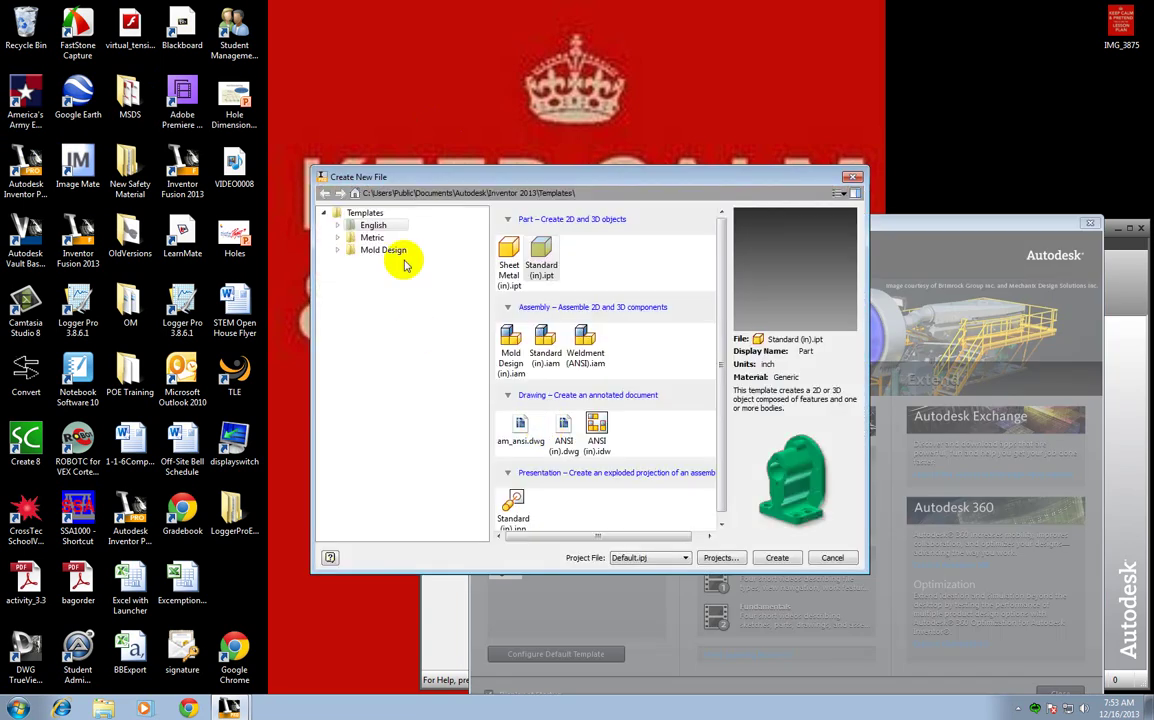
double_click(541, 258)
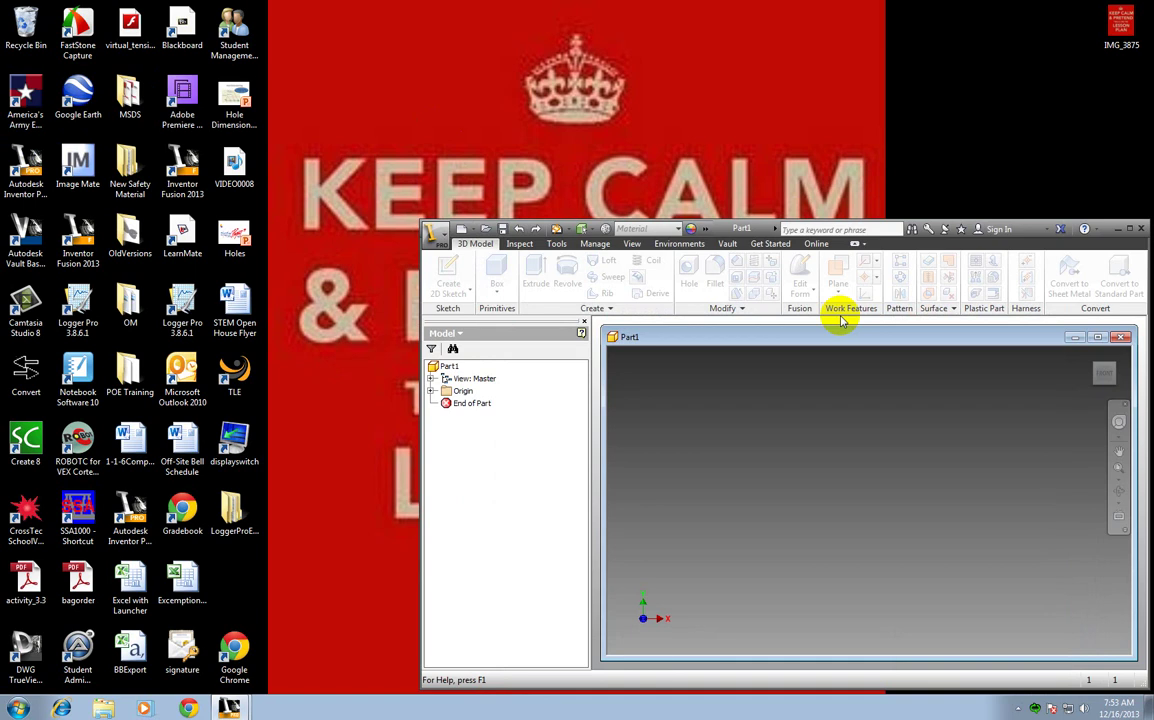
click(1133, 229)
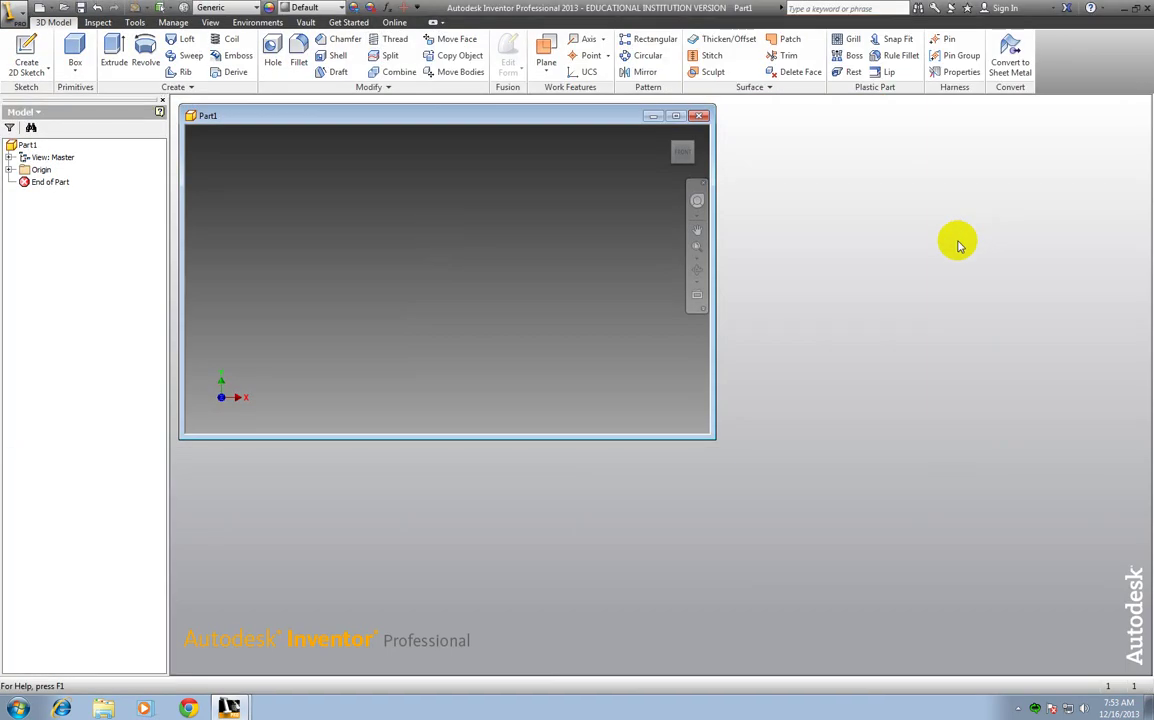
- Bring the maximized Part1 window forward and start a 2D sketch on the front plane
click(676, 116)
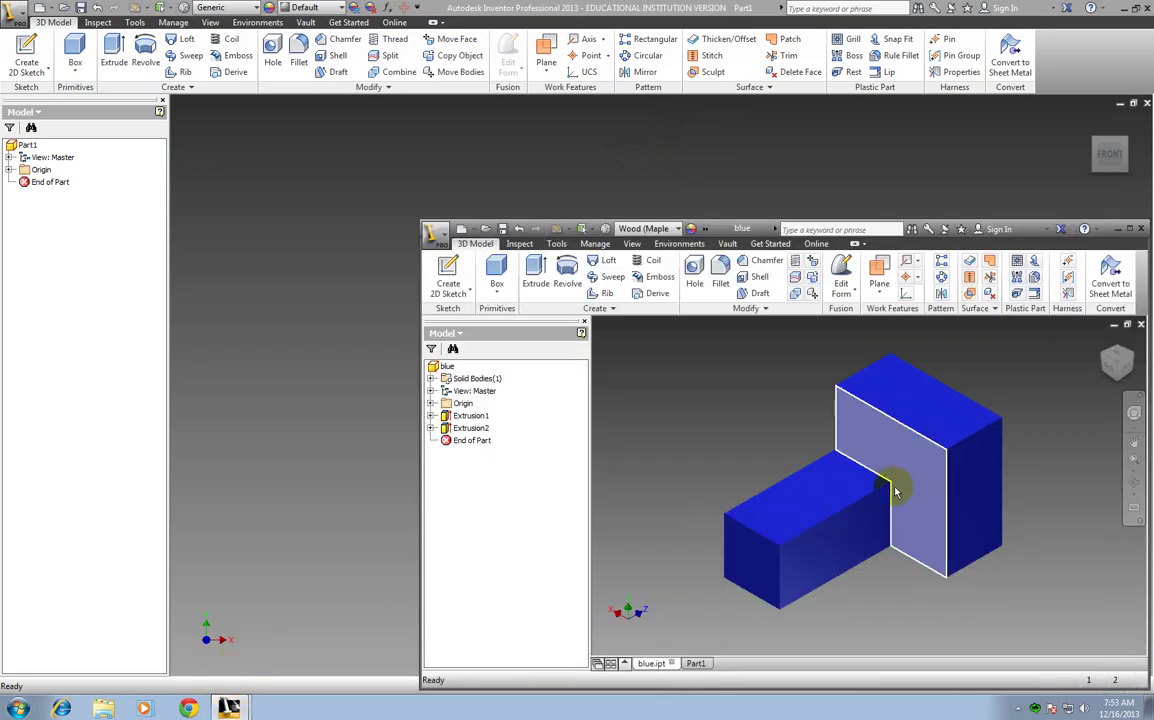
click(337, 481)
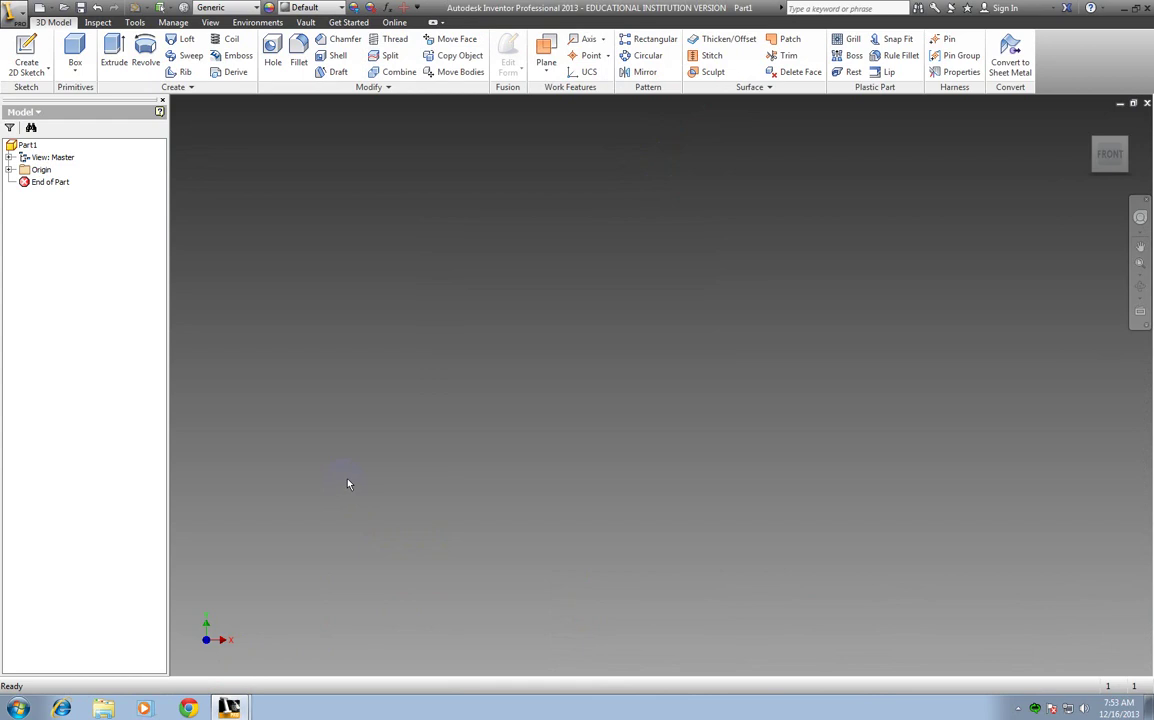
click(28, 50)
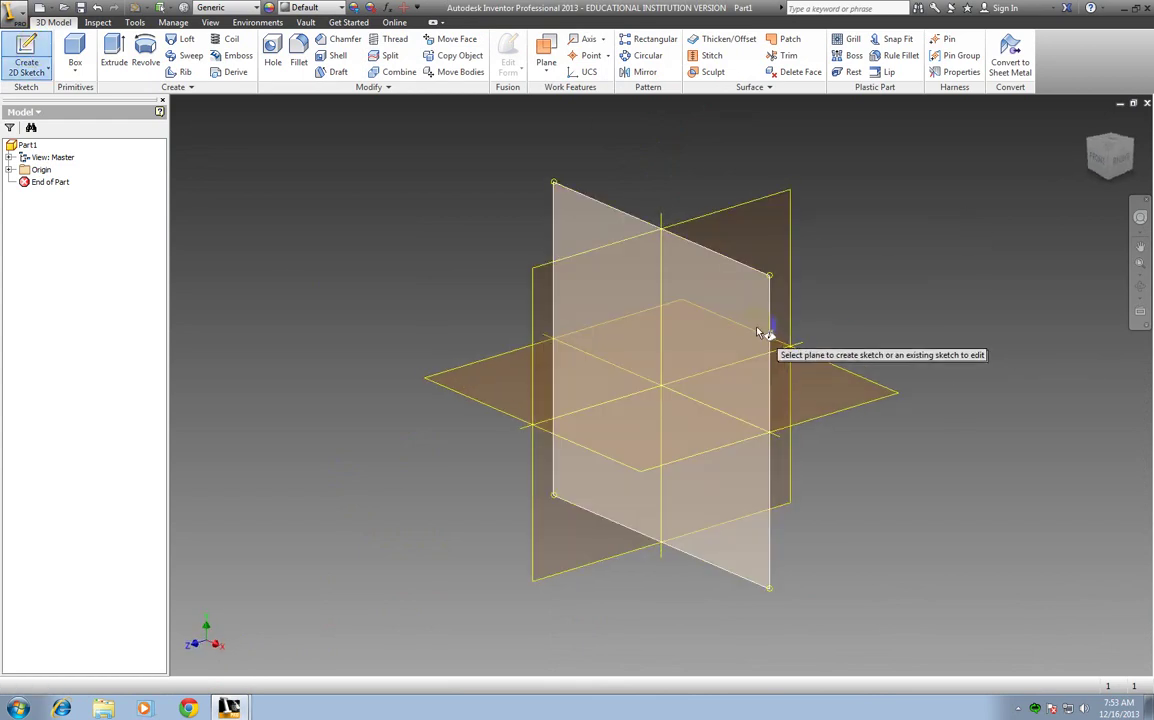
click(756, 328)
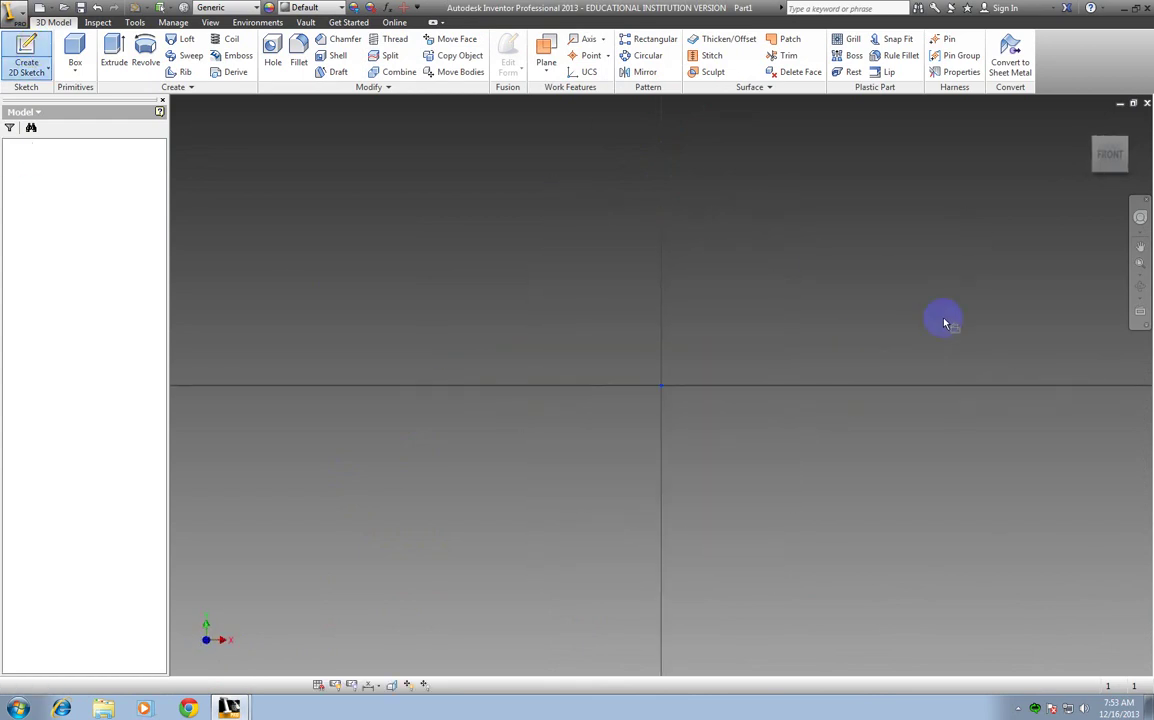
- Draw a 2*.75 by 2*.75 in rectangle, frame it in view, and finish the sketch
click(116, 50)
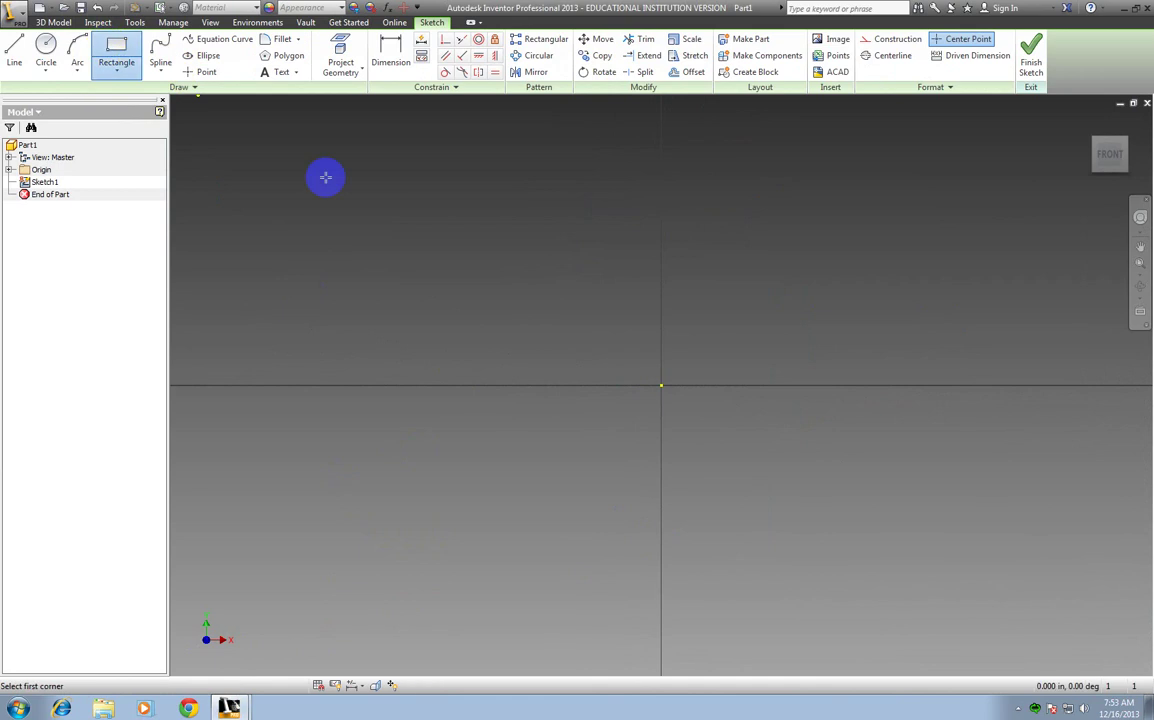
click(529, 286)
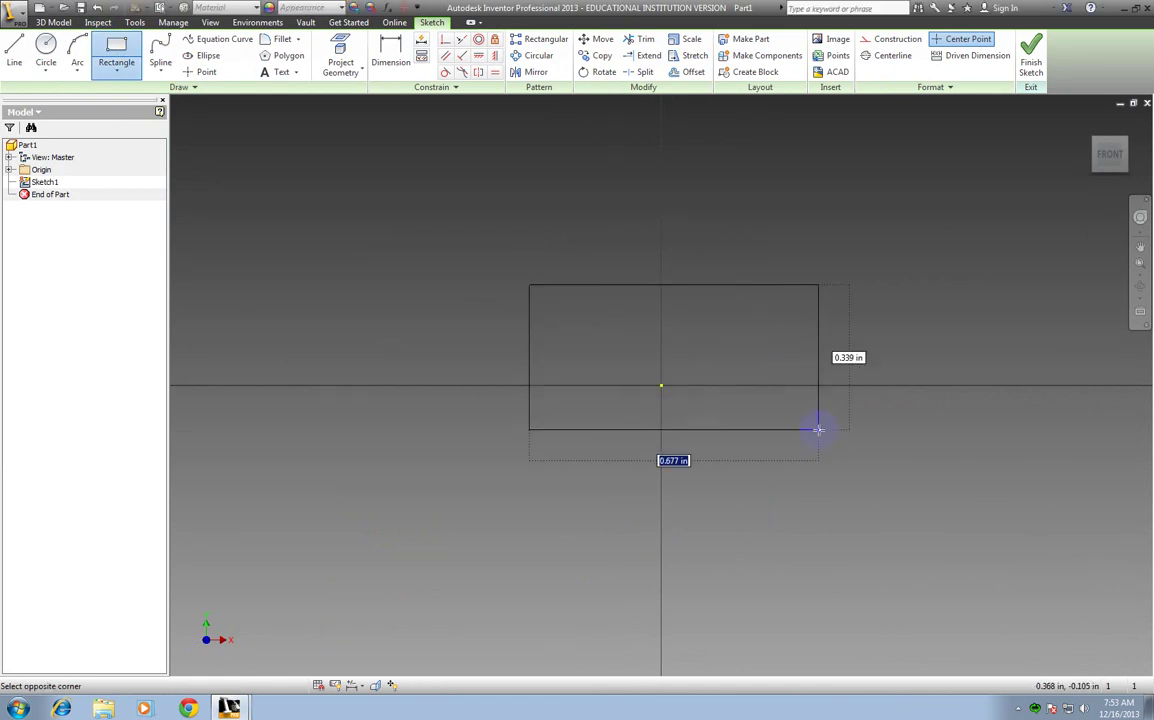
text(2*.75)
key(Tab)
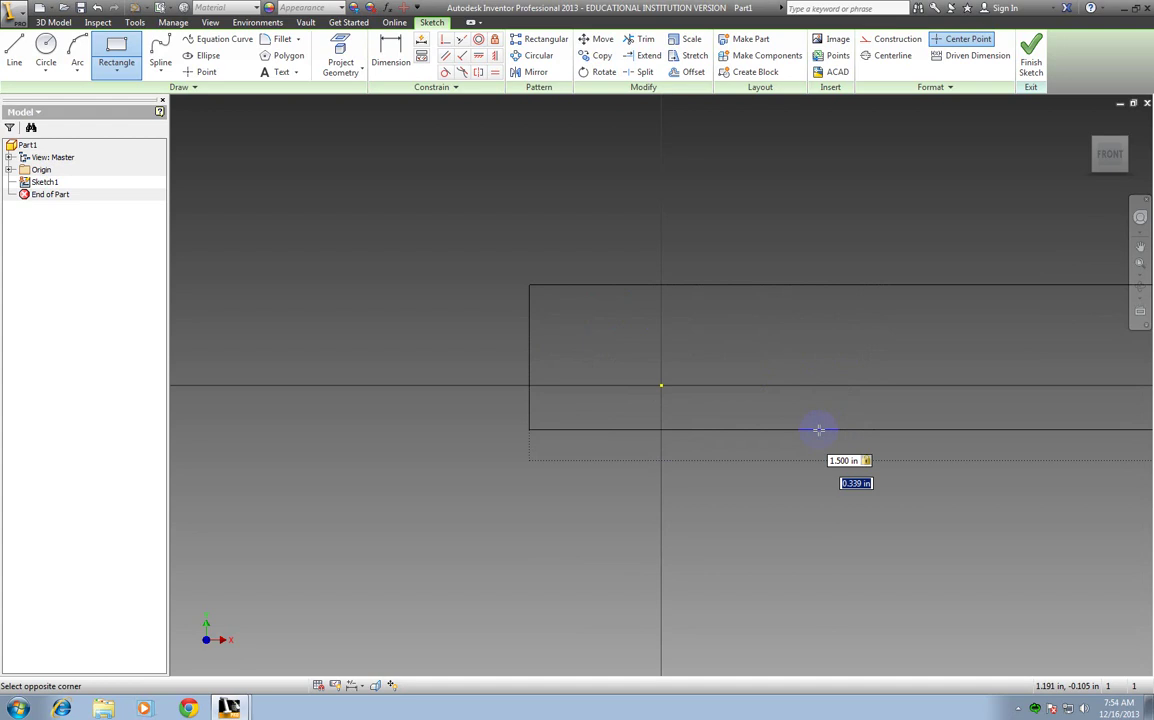
text(2*.75)
key(Return)
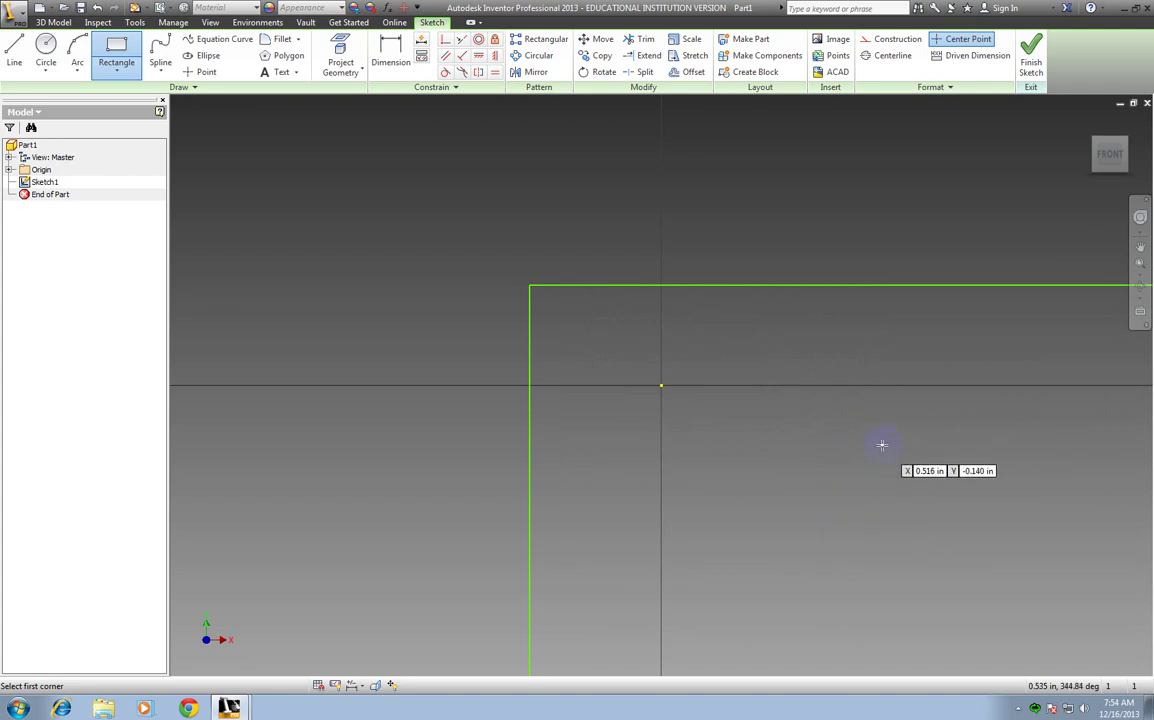
scroll(881, 444, up, 3)
scroll(881, 444, up, 2)
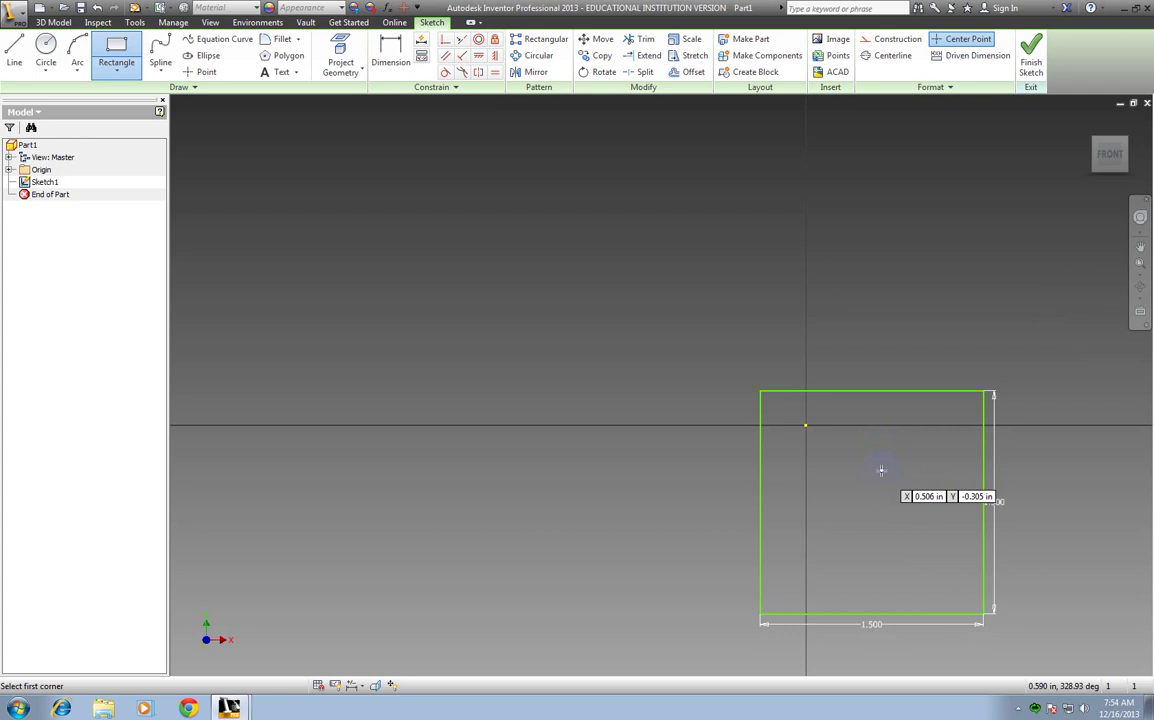
middle_drag(881, 470, 658, 356)
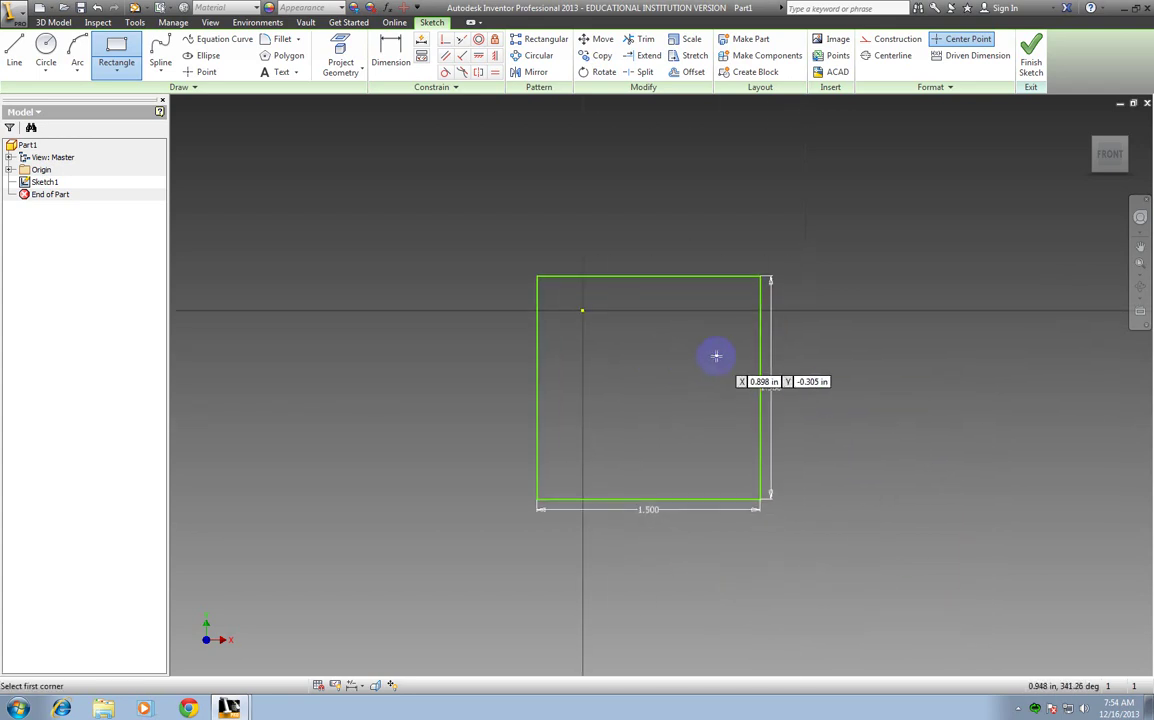
click(1031, 62)
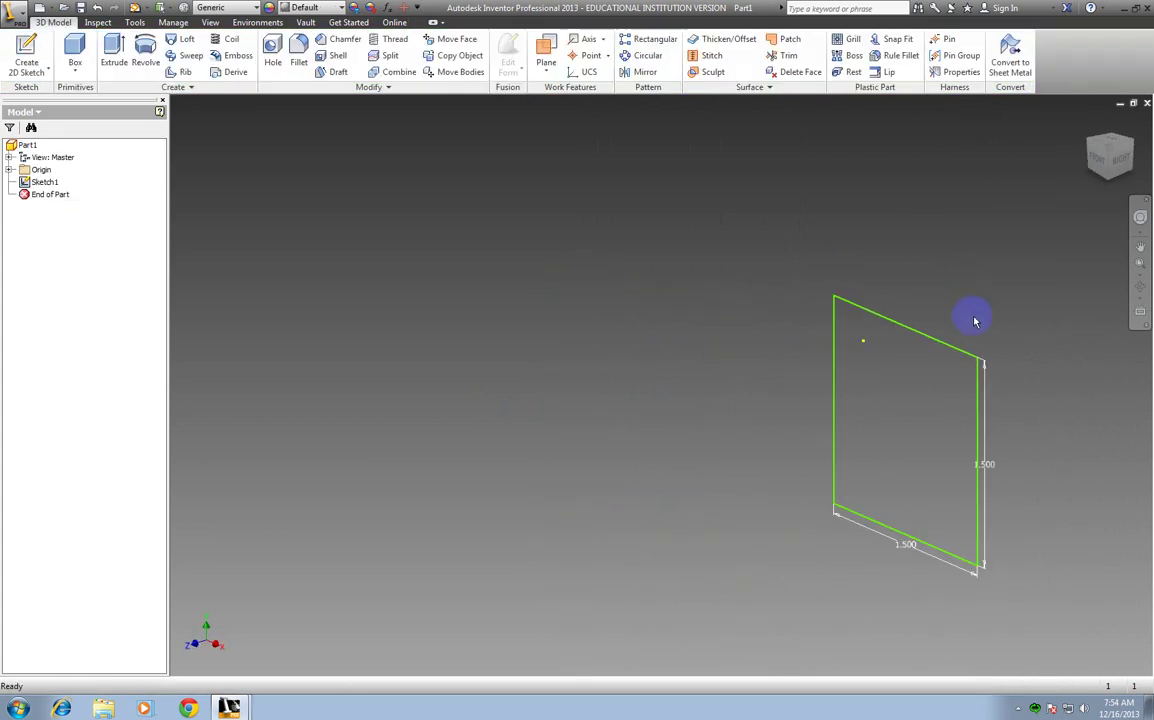
- Extrude the square sketch a distance of 3*.75 in into a solid box
middle_drag(986, 320, 801, 209)
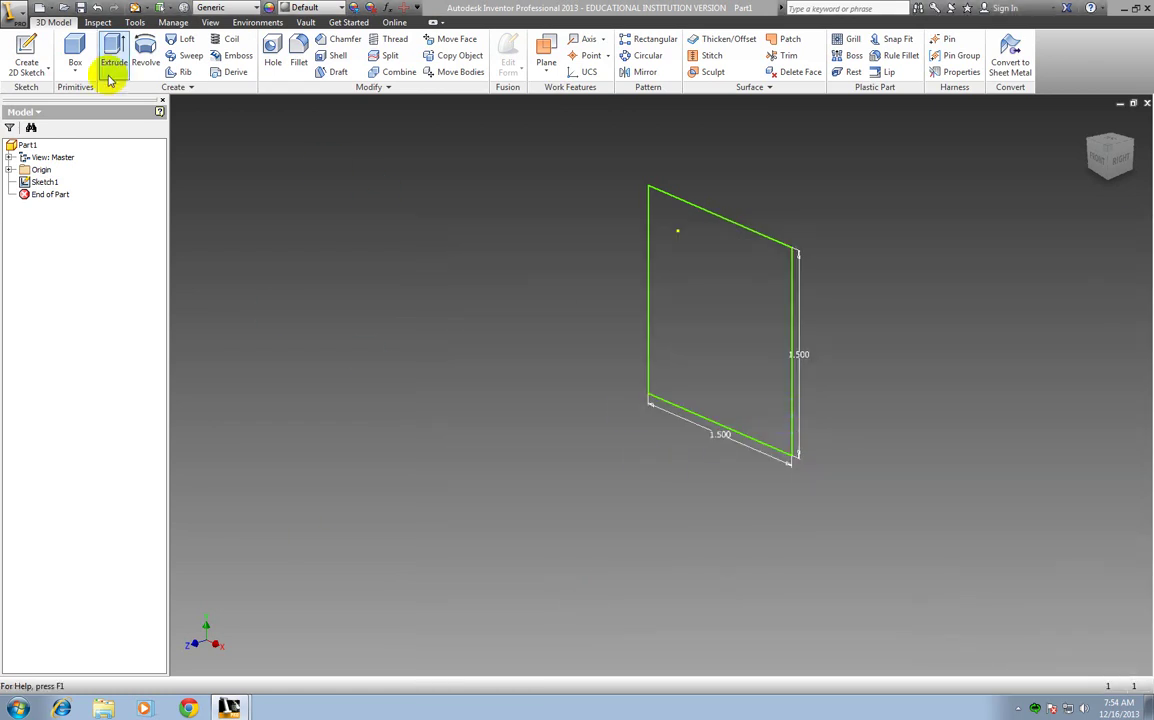
click(113, 63)
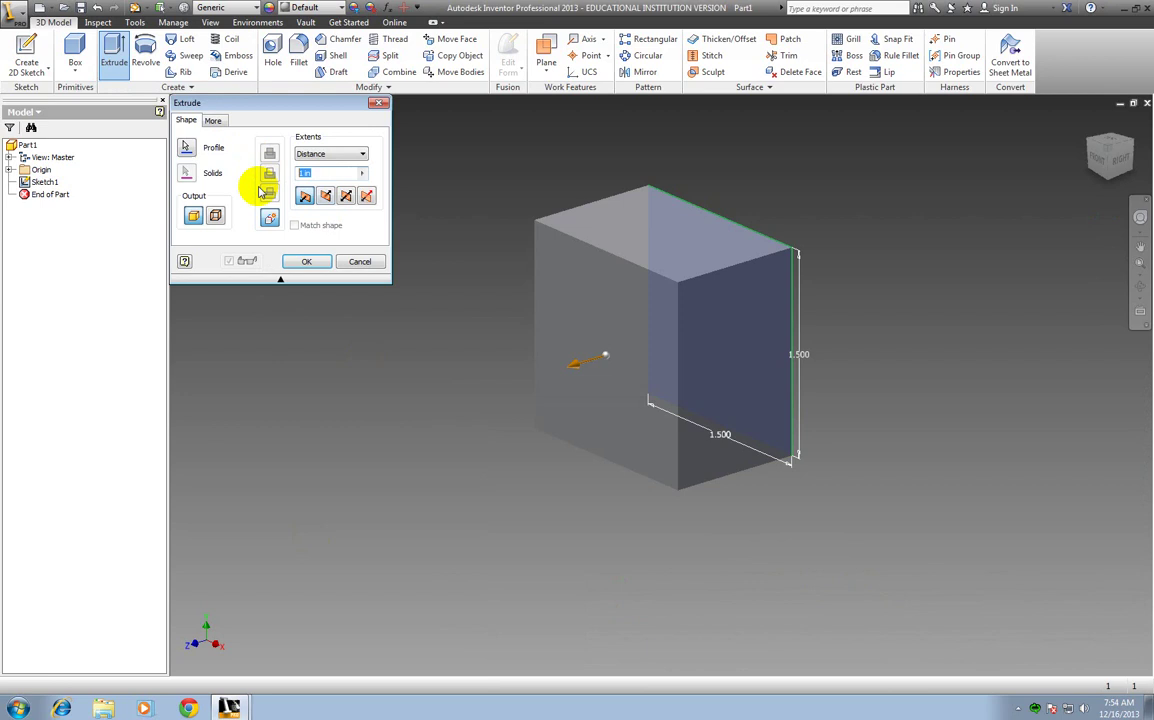
text(3*.75)
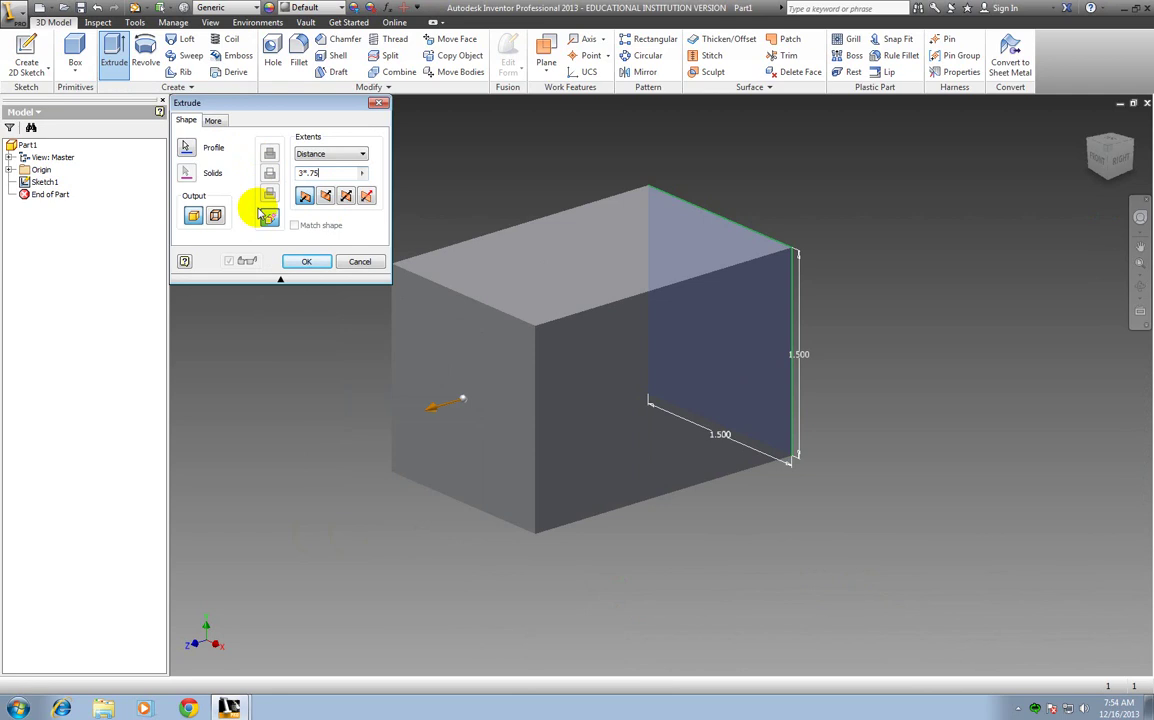
click(307, 261)
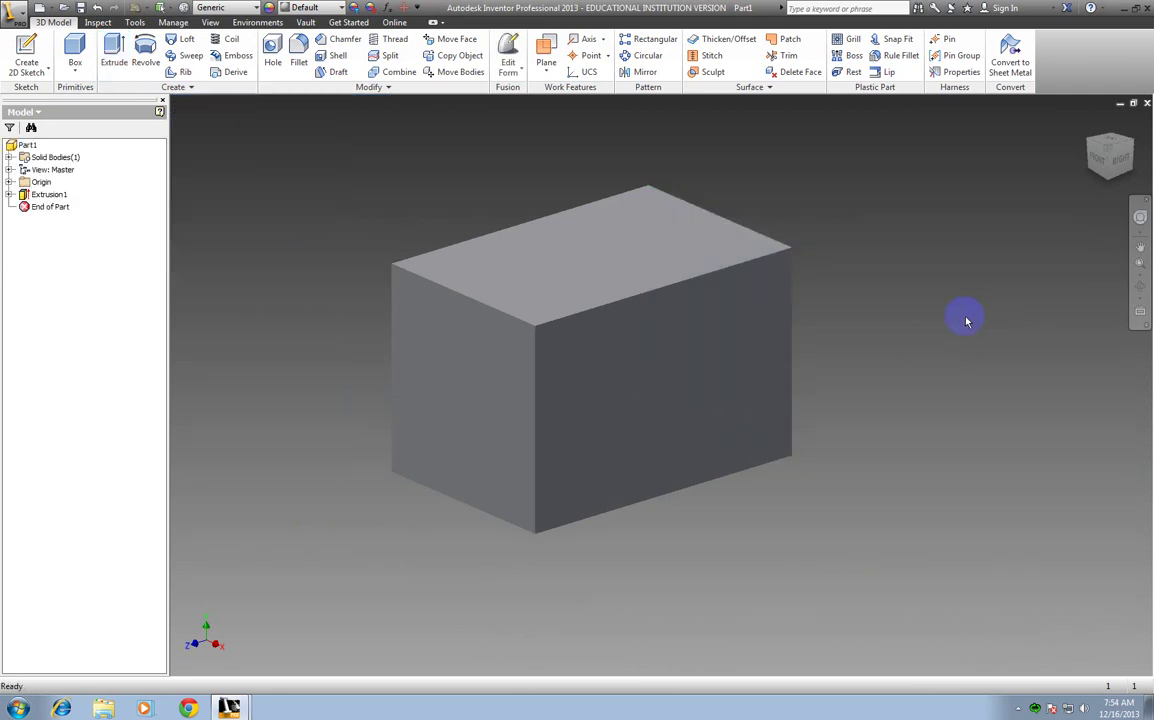
- Dismiss the extrusion attempt and its sketch-required message
click(648, 377)
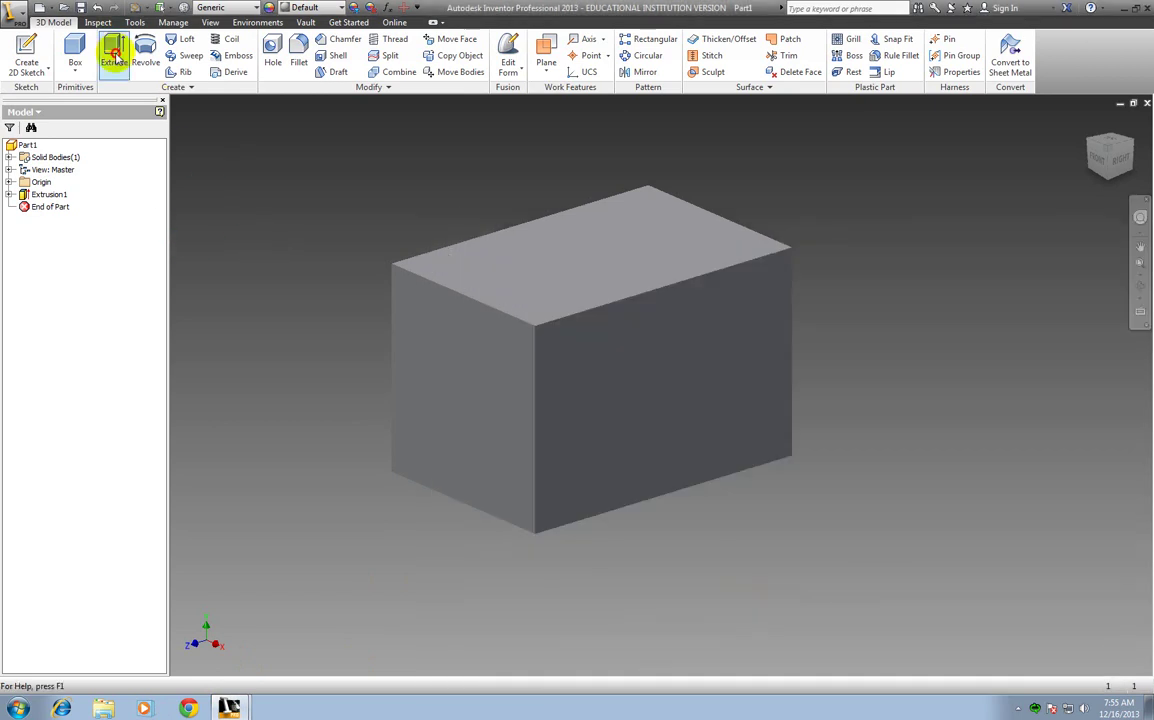
click(116, 58)
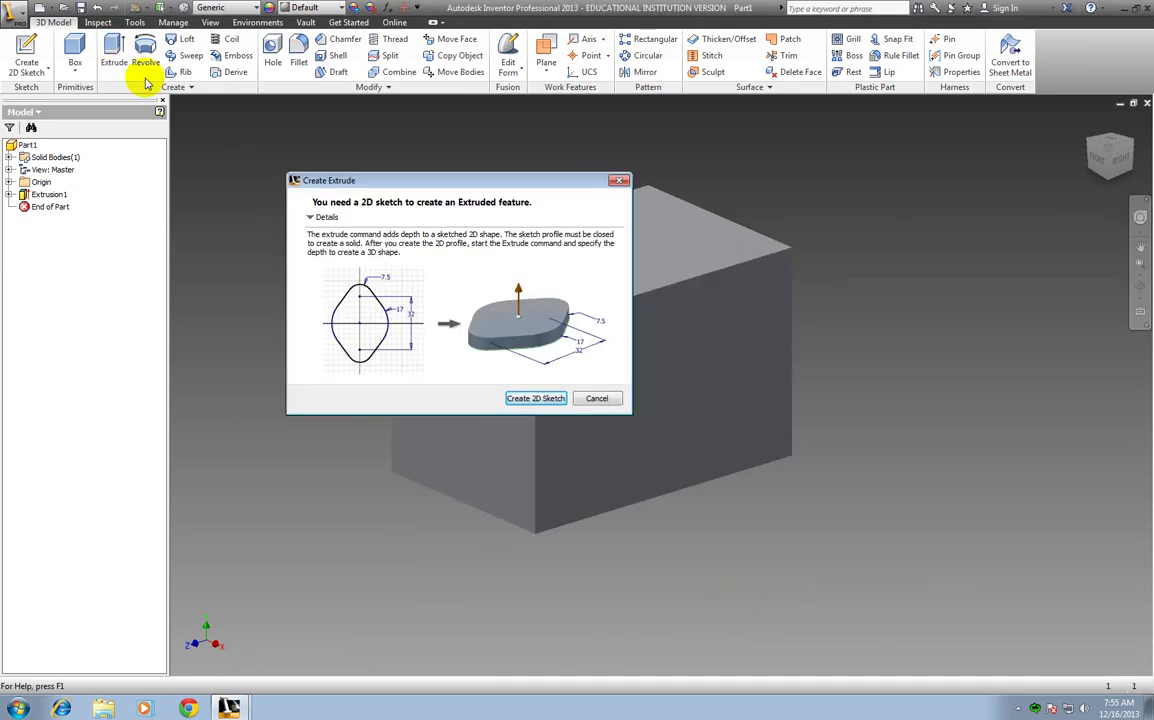
click(594, 400)
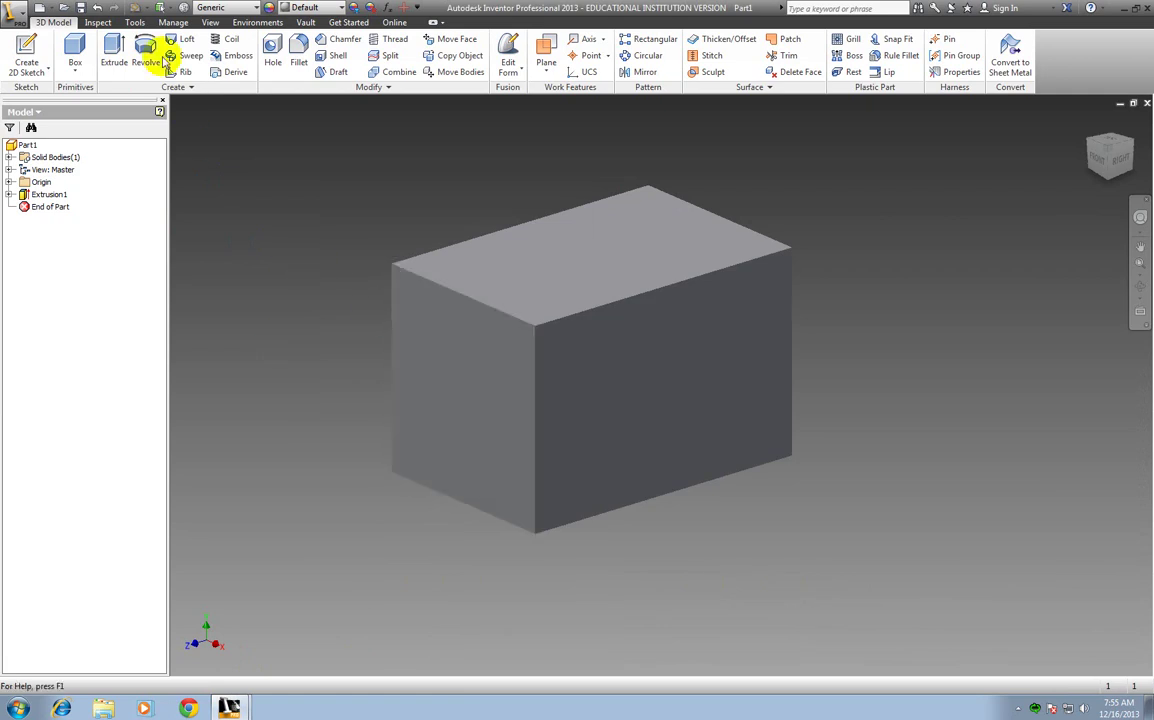
- Sketch a 0.750 × 0.750 in rectangle at the end face's lower-left corner and finish the sketch
click(27, 45)
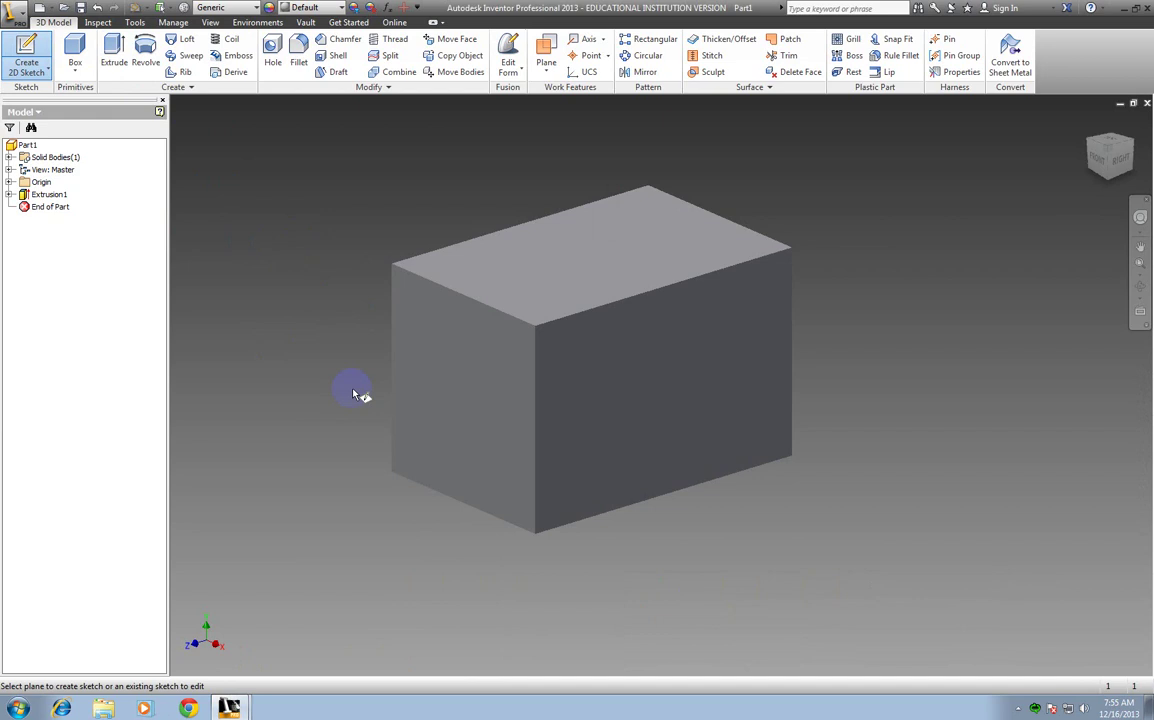
click(489, 395)
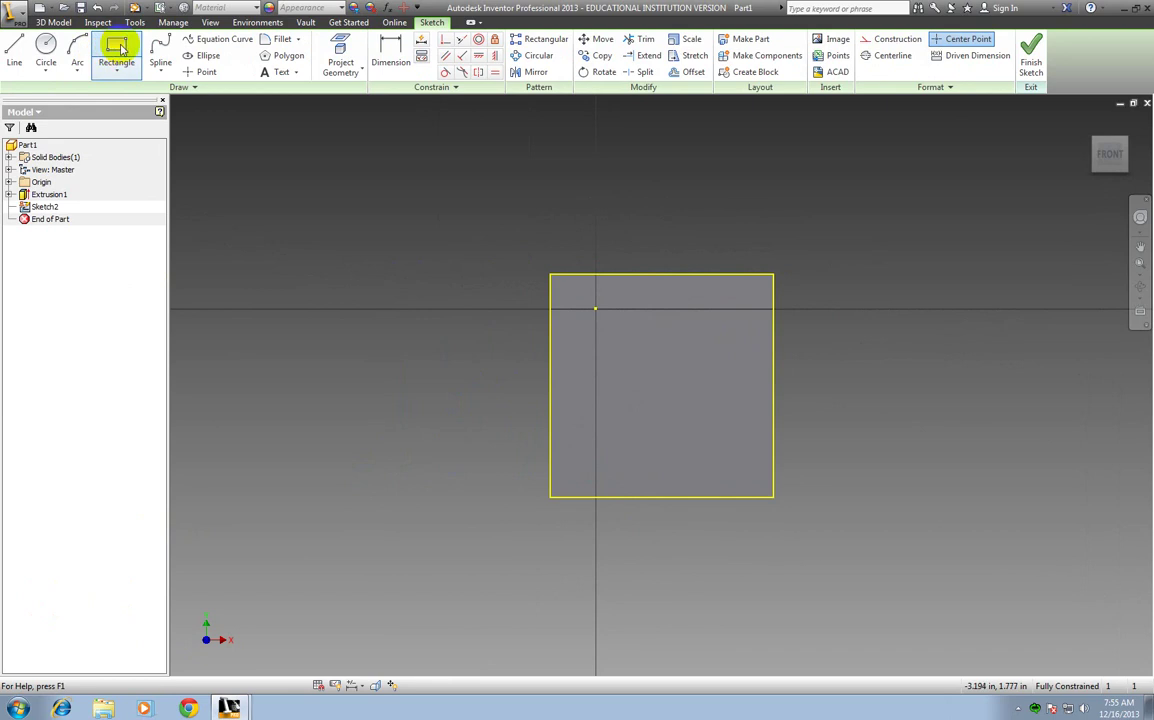
click(118, 46)
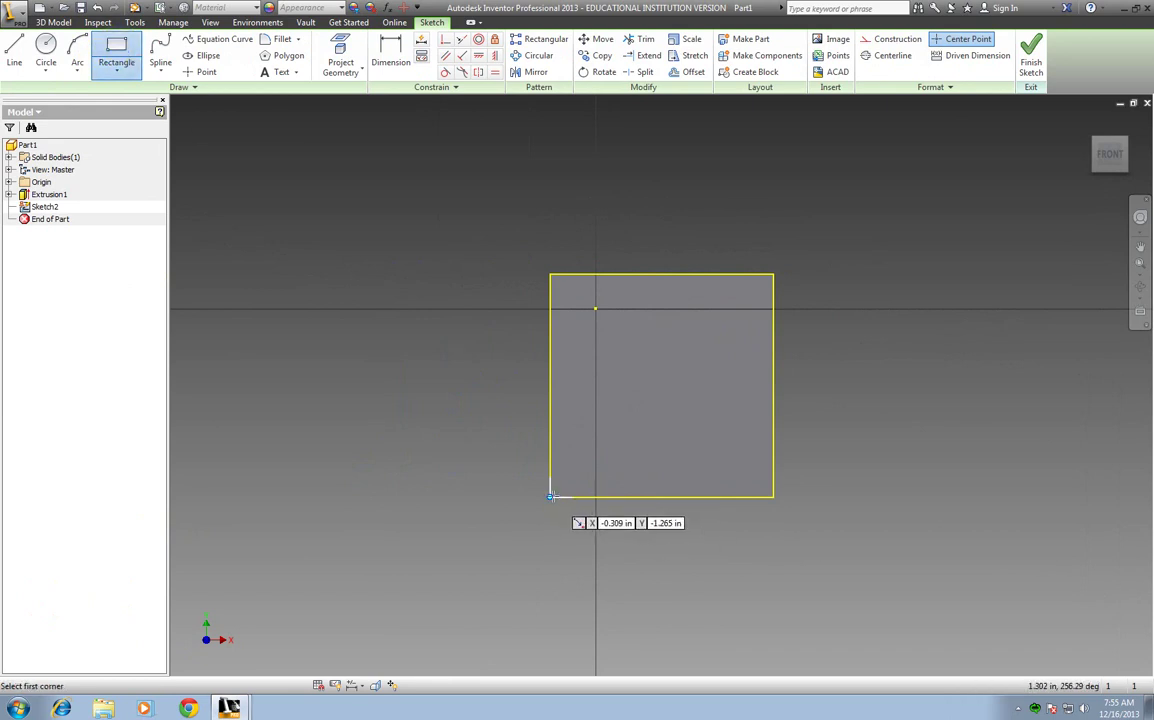
click(550, 496)
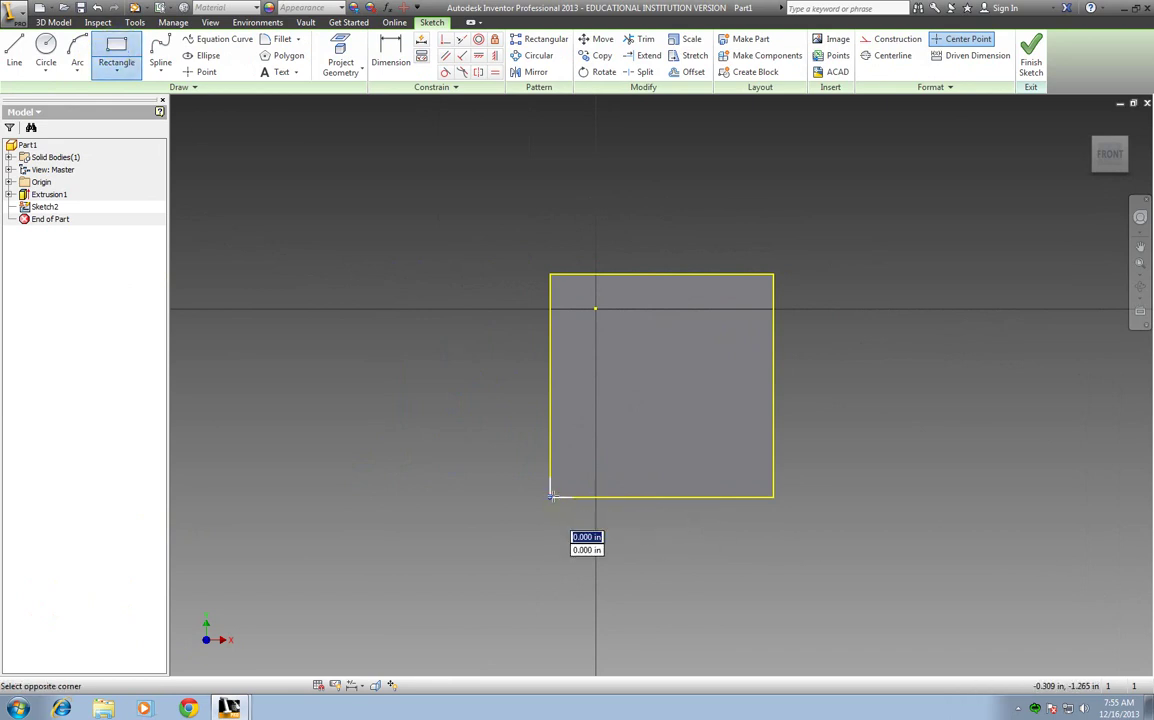
click(661, 385)
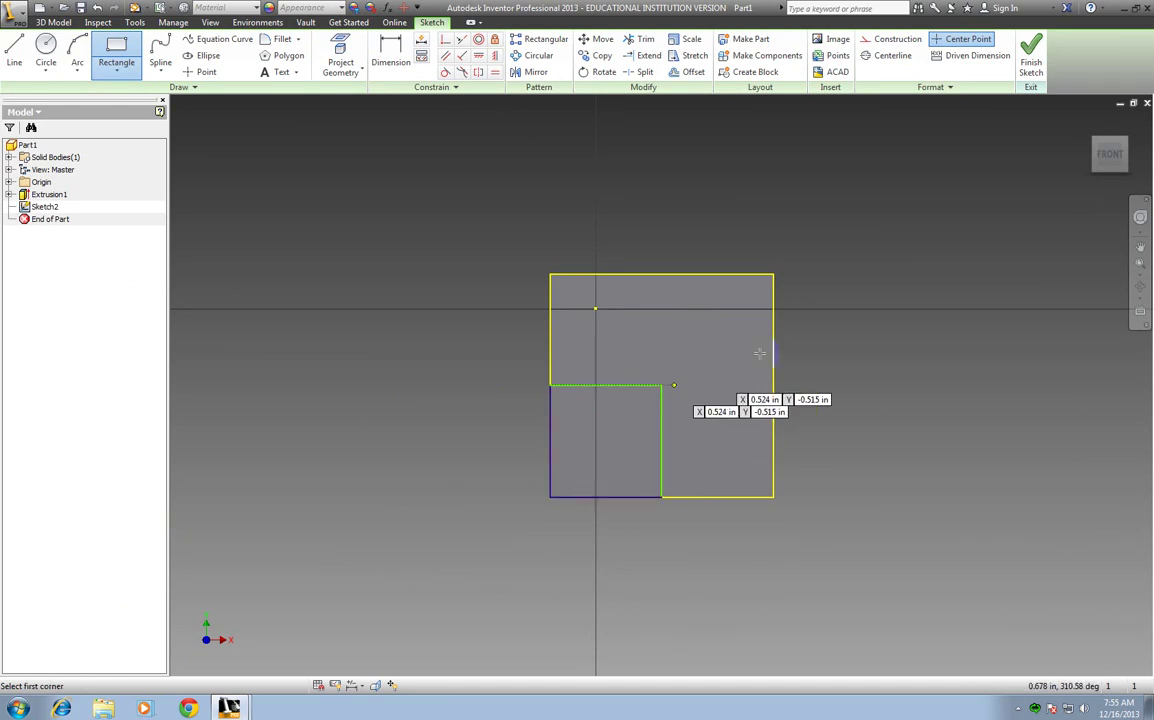
click(1030, 65)
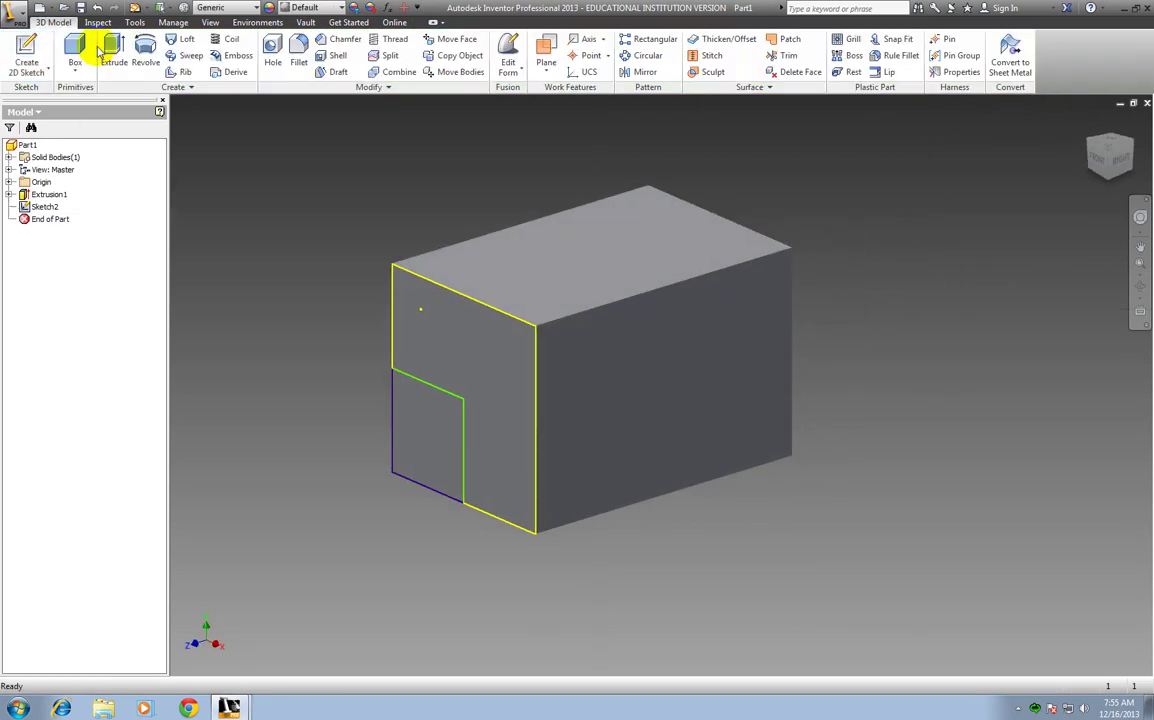
- Cut-extrude the L-shaped profile 2*.75 in into the block, flipped inward, forming the step
click(112, 50)
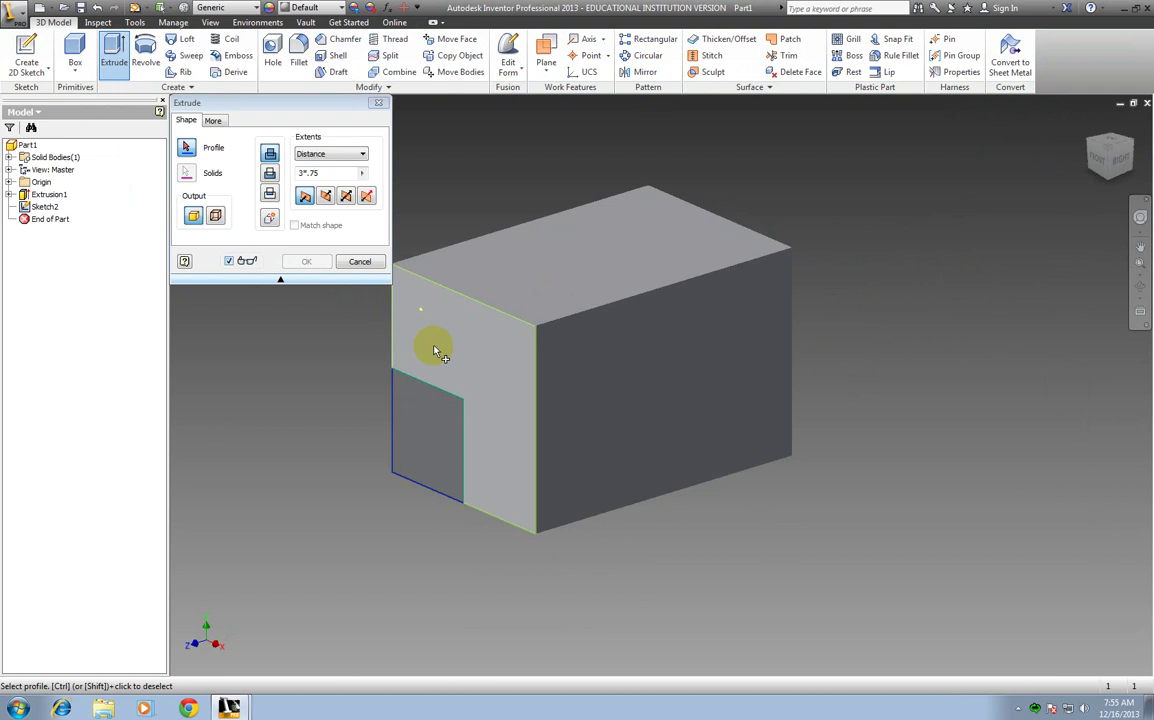
click(508, 363)
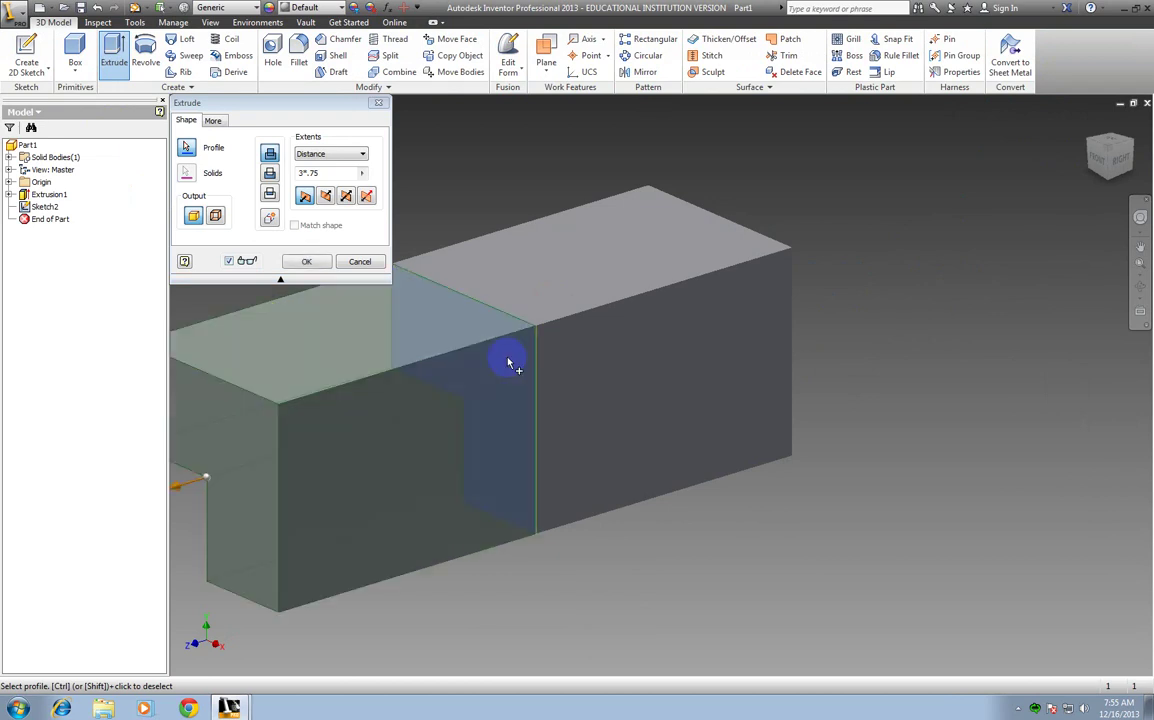
click(272, 178)
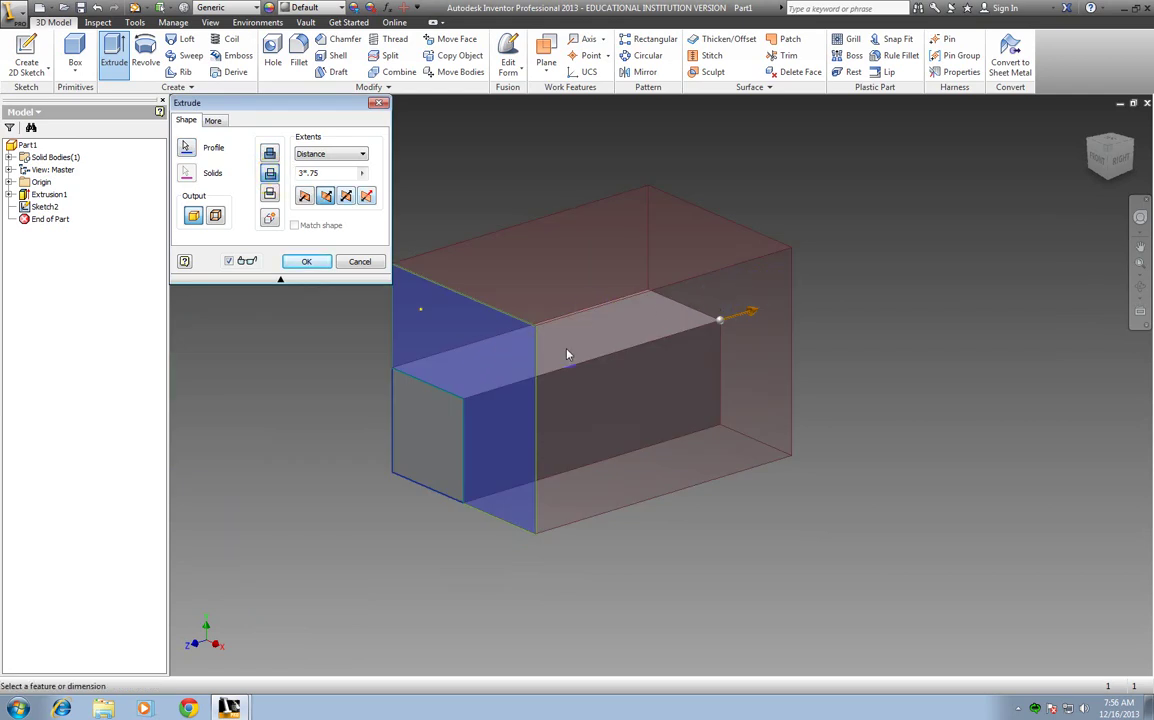
click(345, 195)
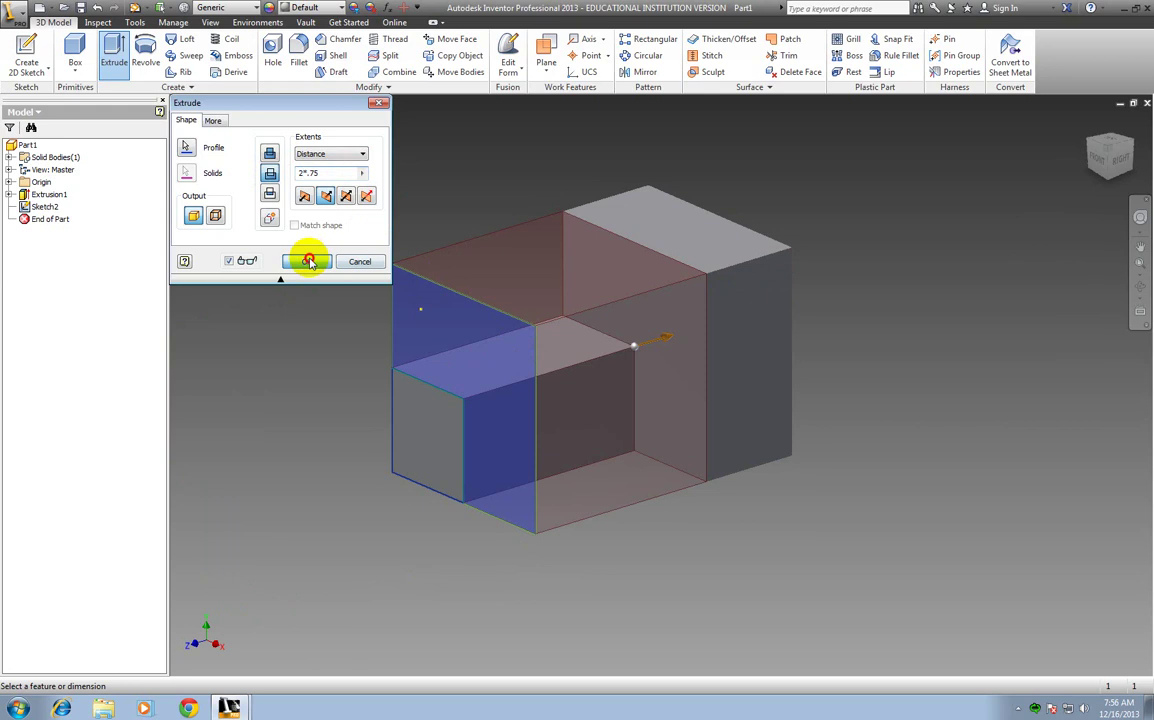
click(306, 261)
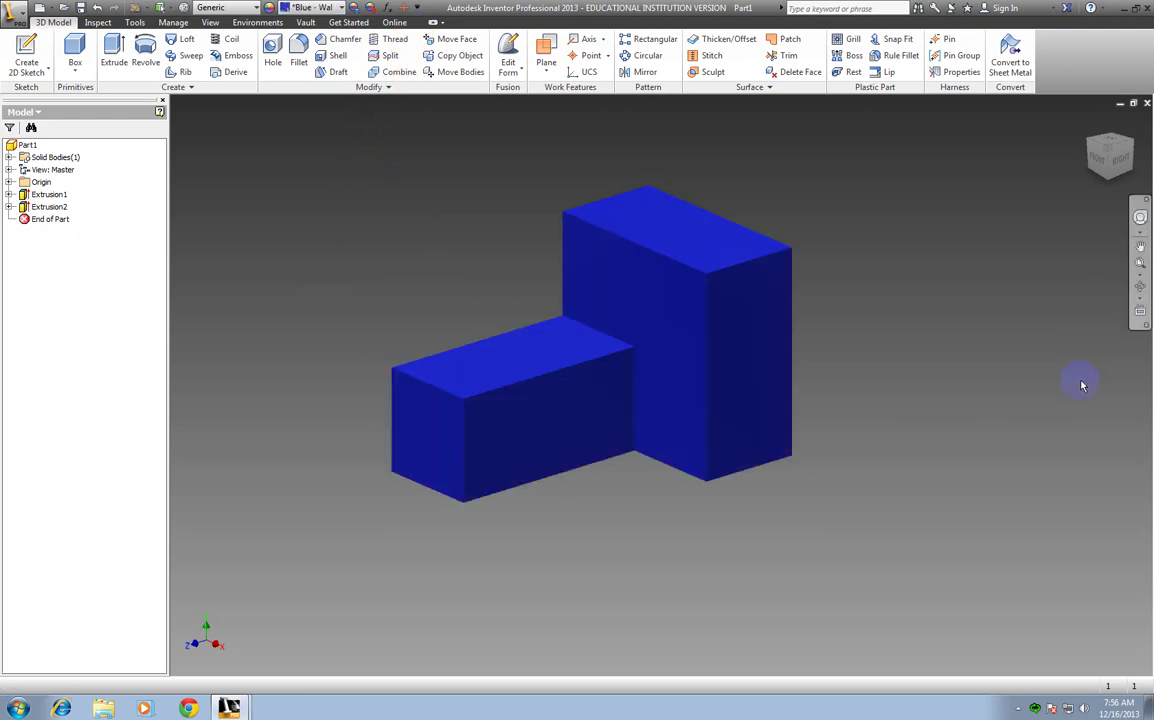
- Create Part2 from Standard (in).ipt and show the purple Part1 in a second window
click(24, 26)
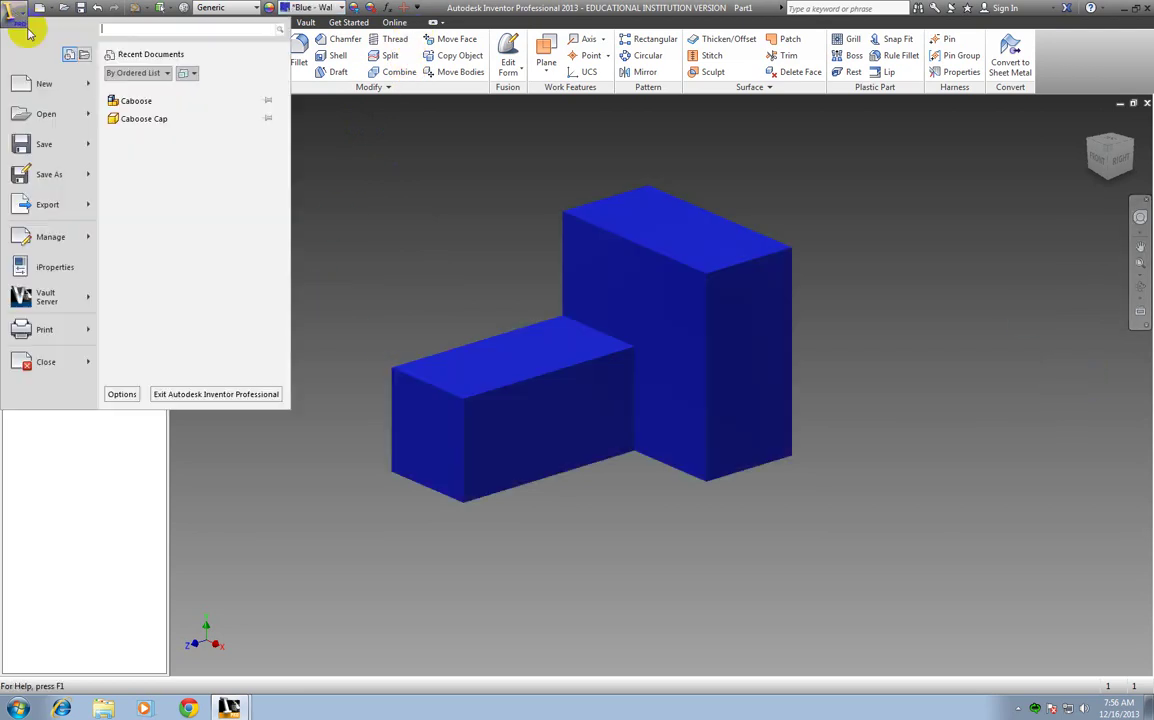
click(30, 80)
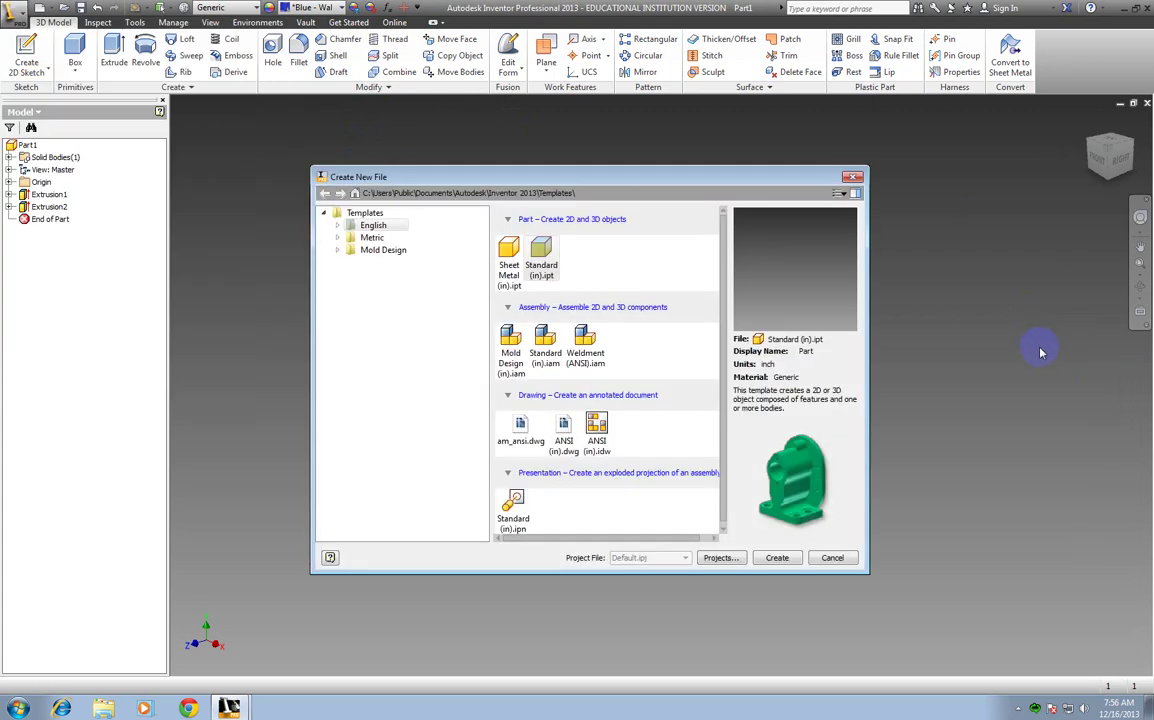
click(548, 262)
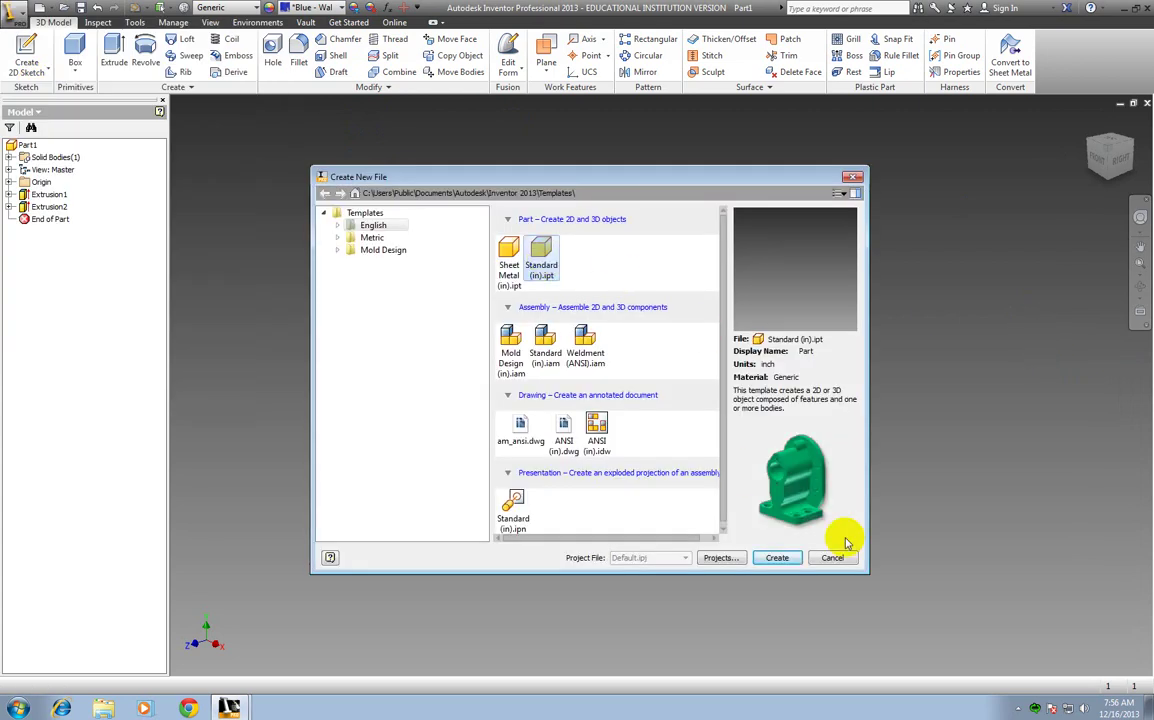
click(777, 557)
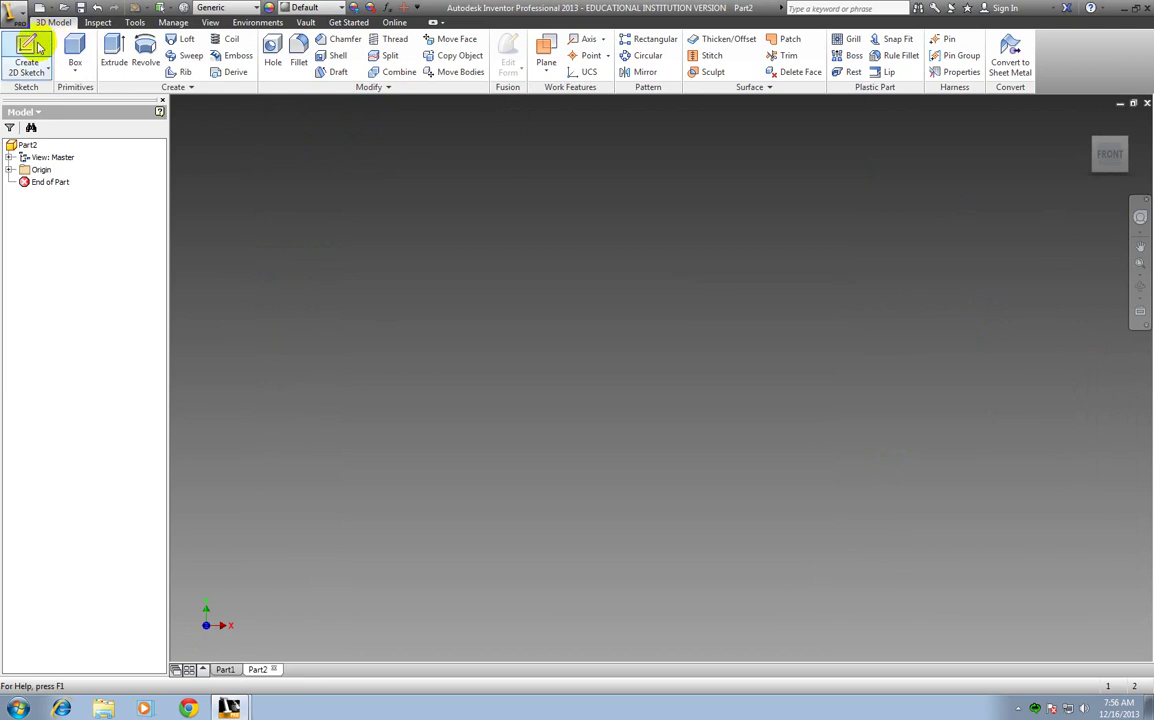
click(228, 708)
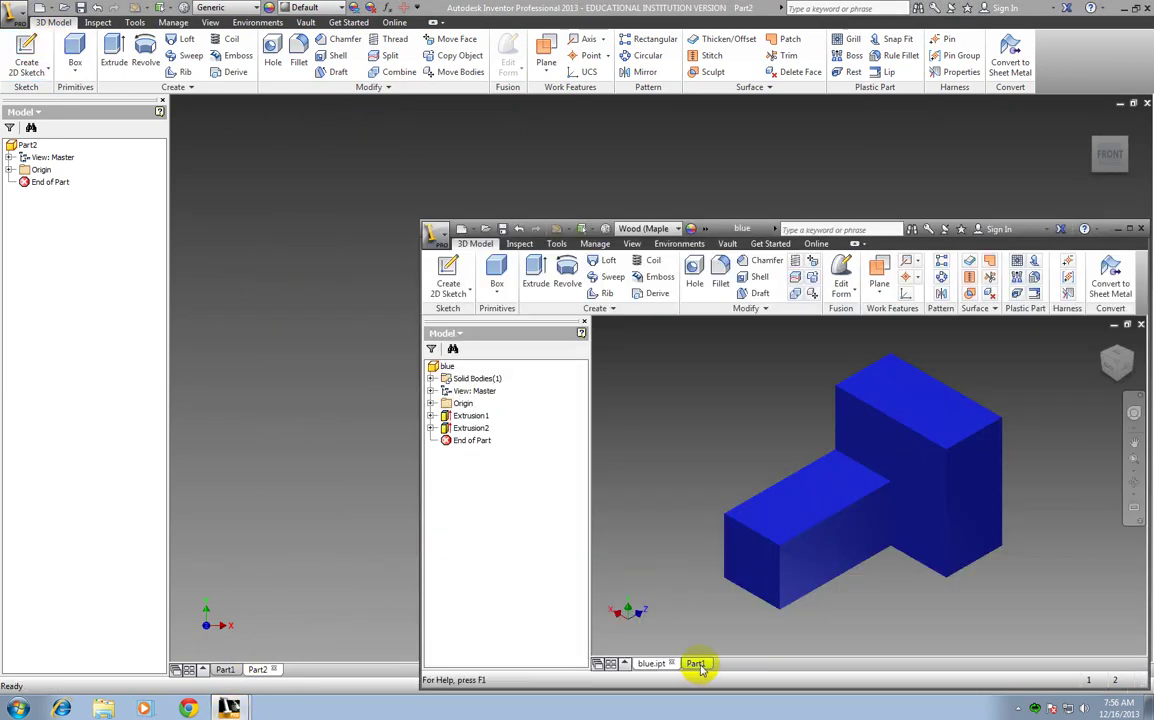
click(697, 664)
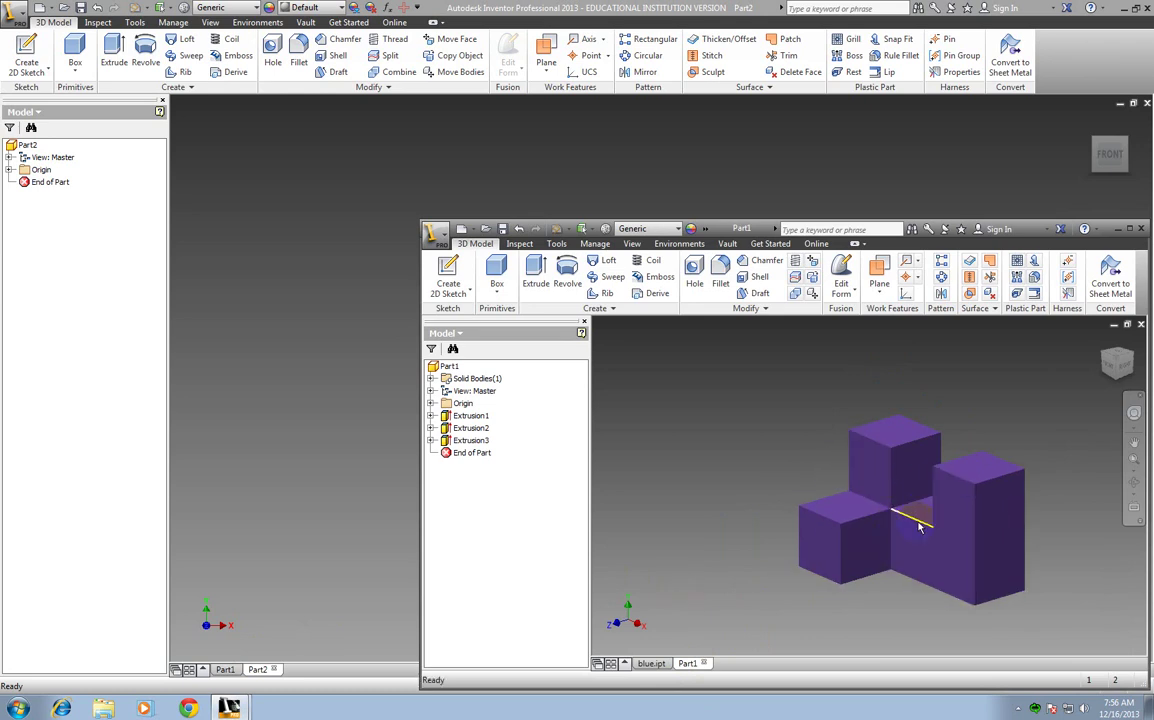
- Put the reference window away and start a 2D sketch on Part2's front plane
click(1118, 231)
click(28, 45)
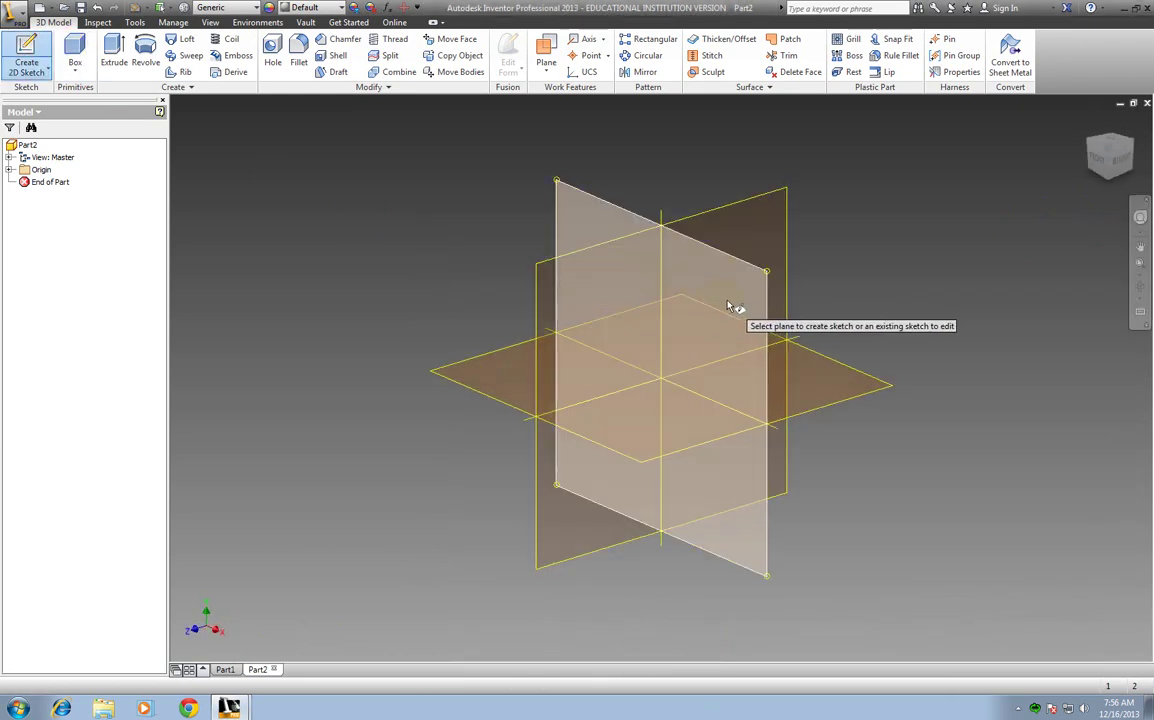
click(729, 306)
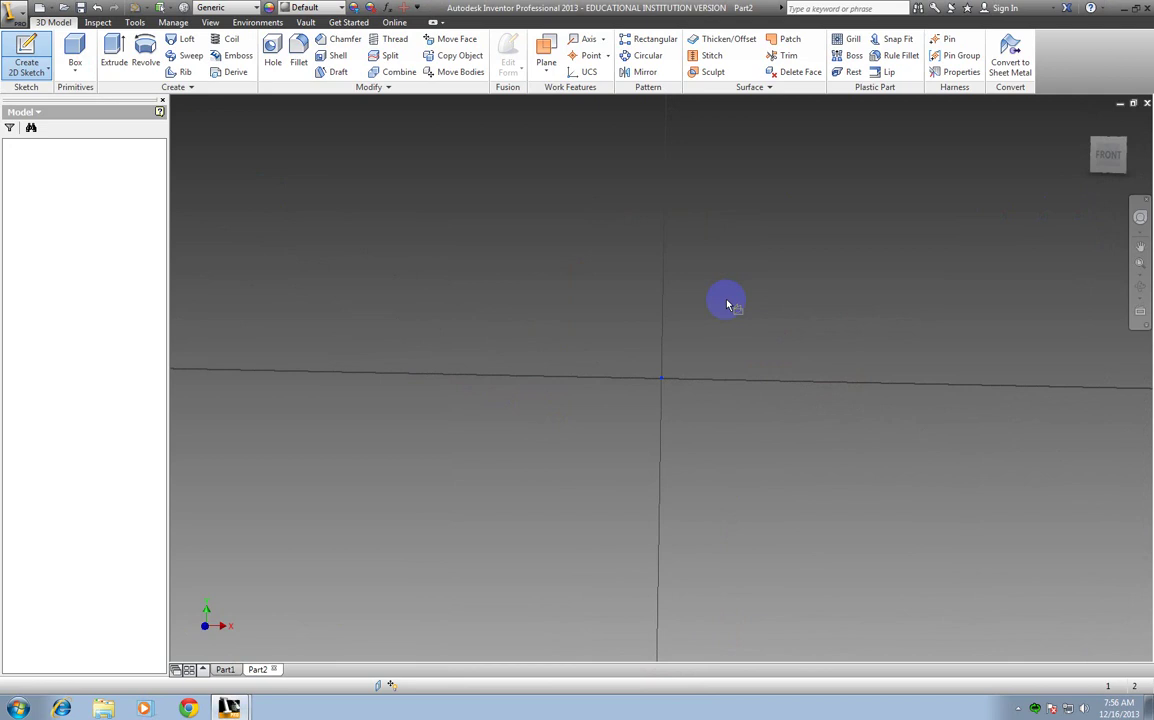
- Draw a center-point rectangle 2.25 by 2*.75 in at the origin and recentre the view
click(118, 52)
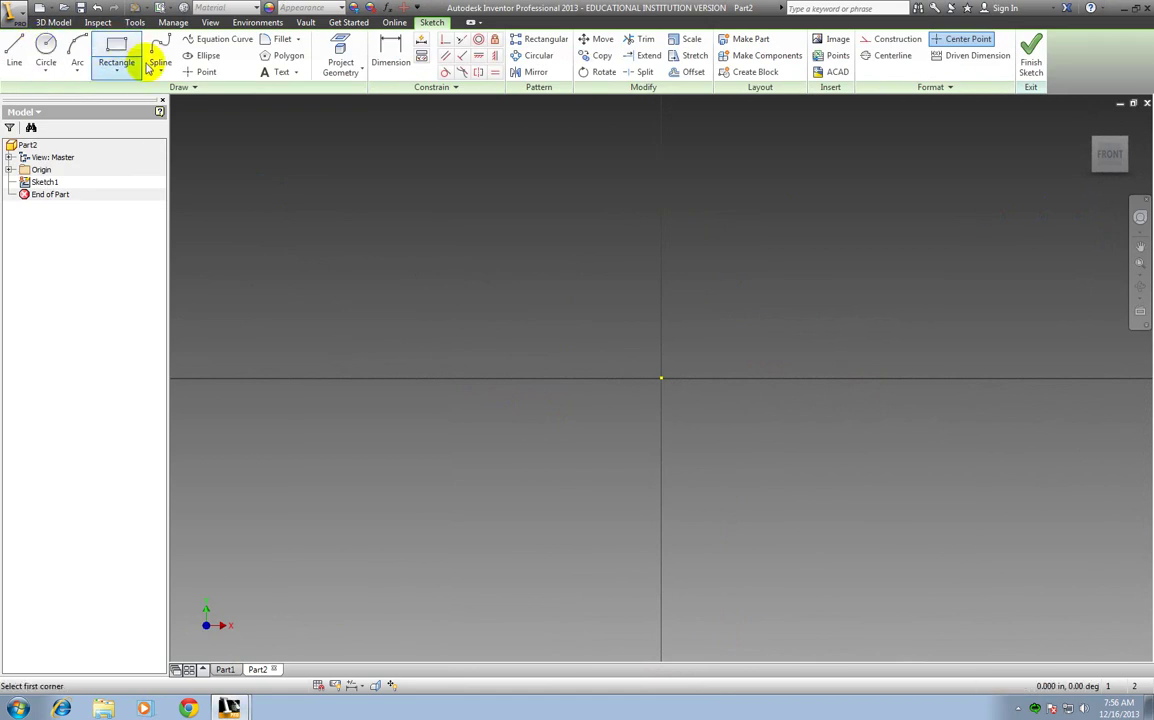
click(661, 378)
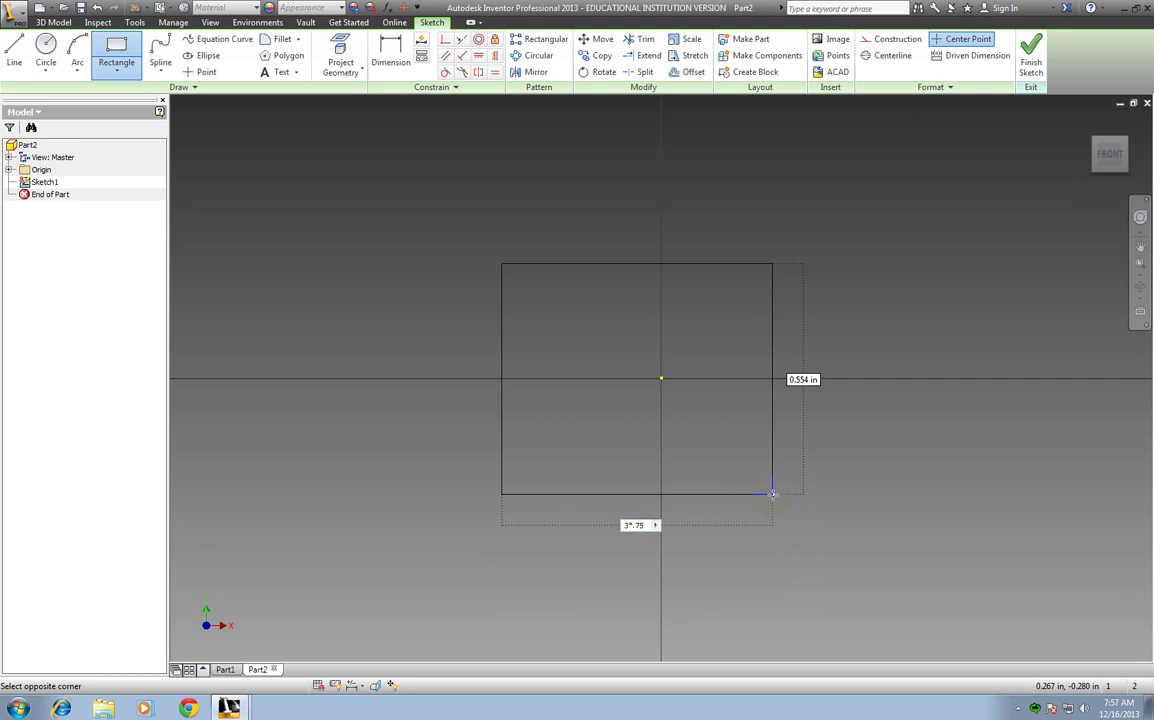
text(2.25)
key(Tab)
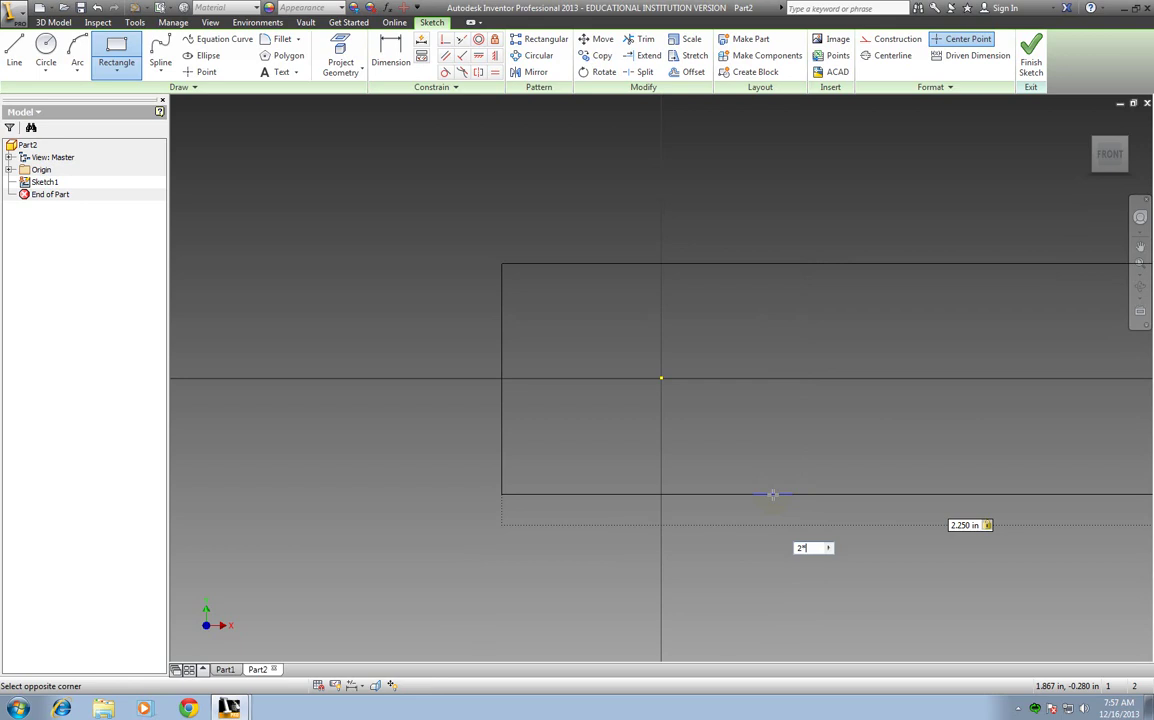
text(2*.75)
key(Return)
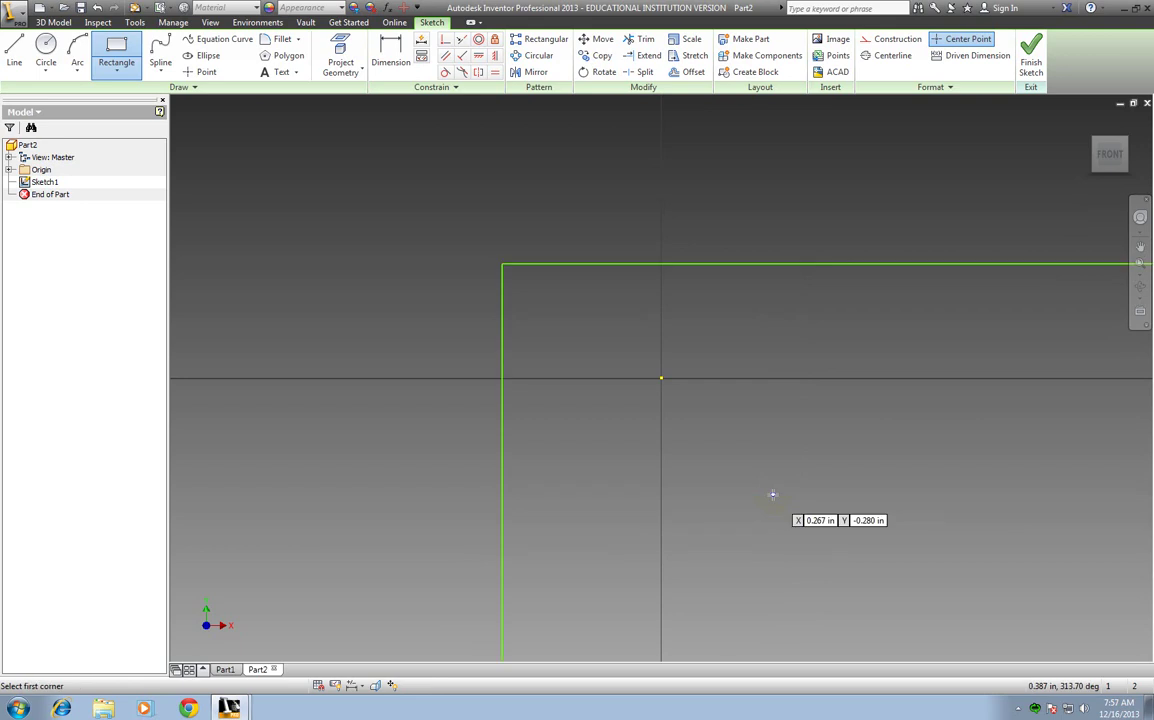
scroll(826, 430, down, 3)
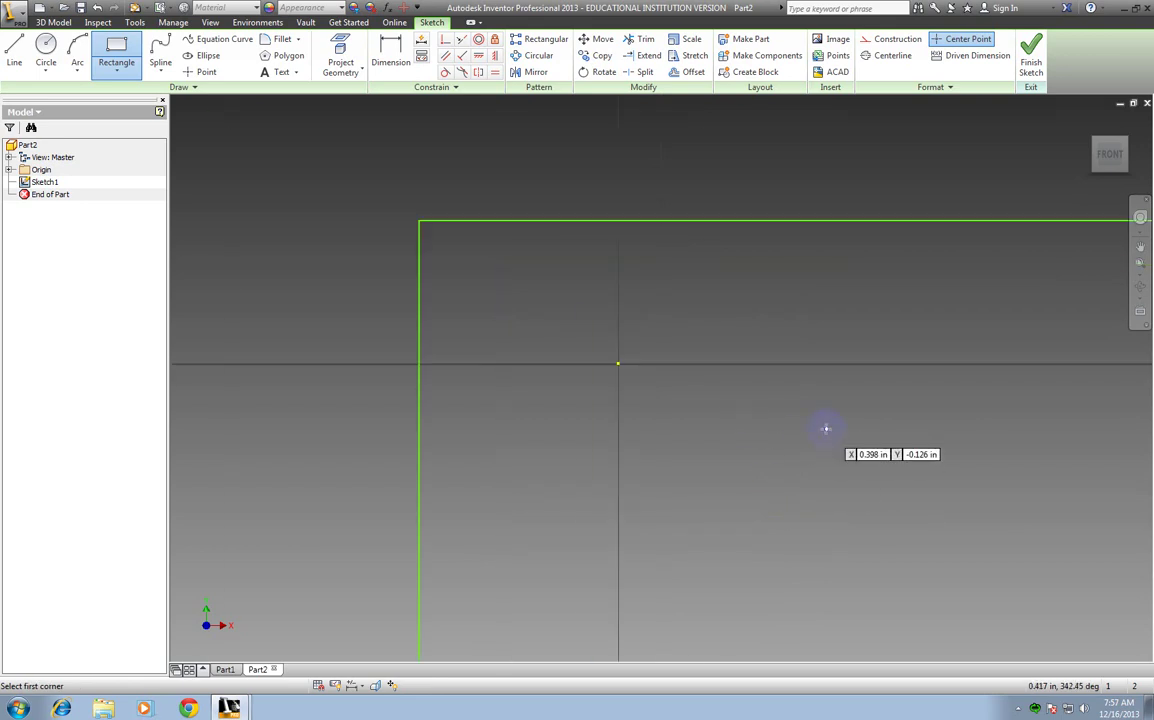
mouse_move(830, 430)
middle_down()
mouse_move(675, 386)
mouse_move(574, 319)
middle_up()
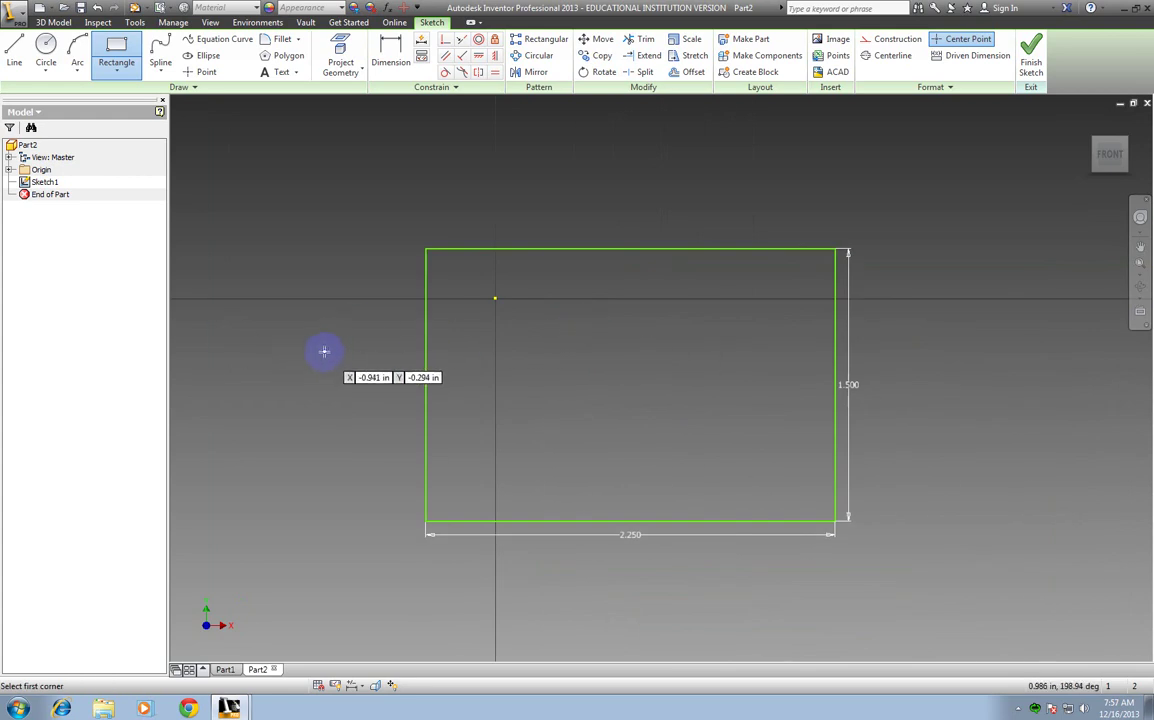
- Draw a 0.750 × 0.750 in square at the rectangle's bottom-left corner
click(116, 50)
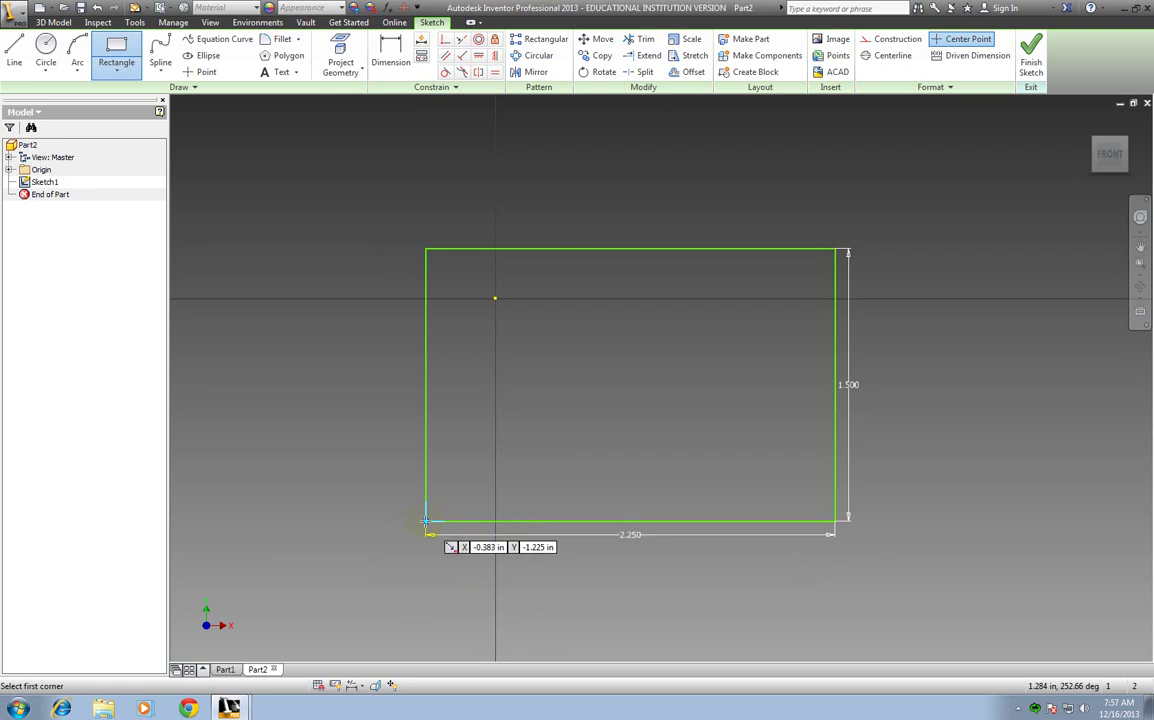
click(425, 521)
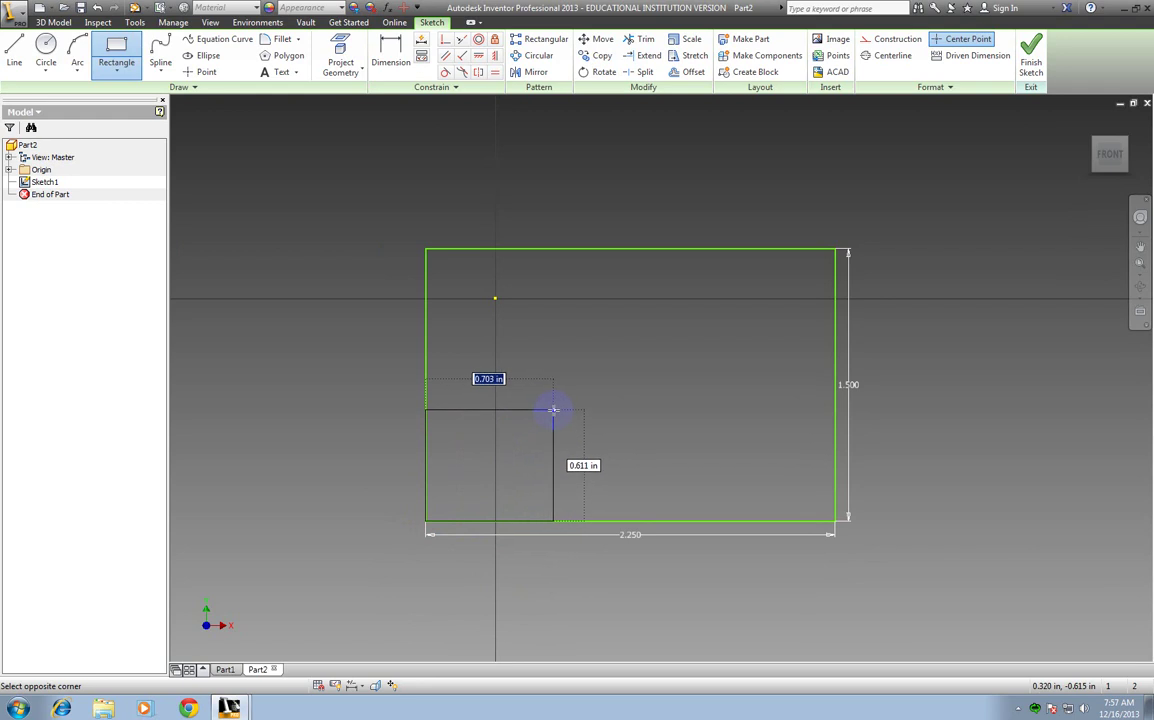
text(.75)
key(Tab)
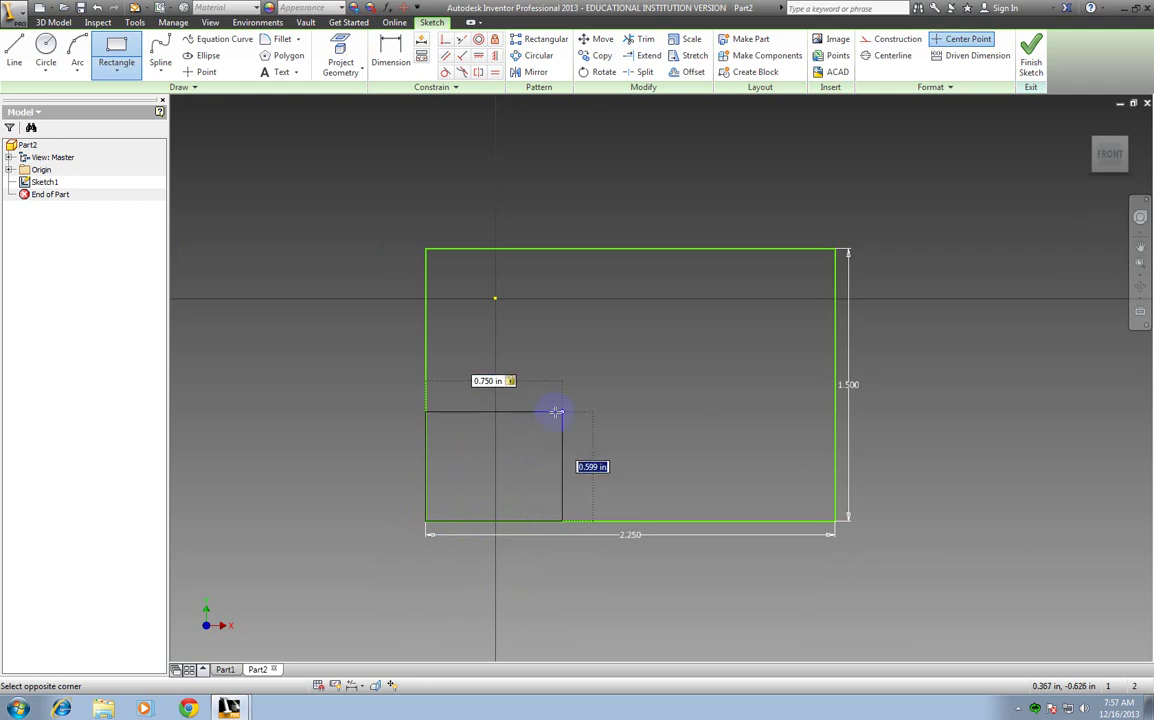
text(.75)
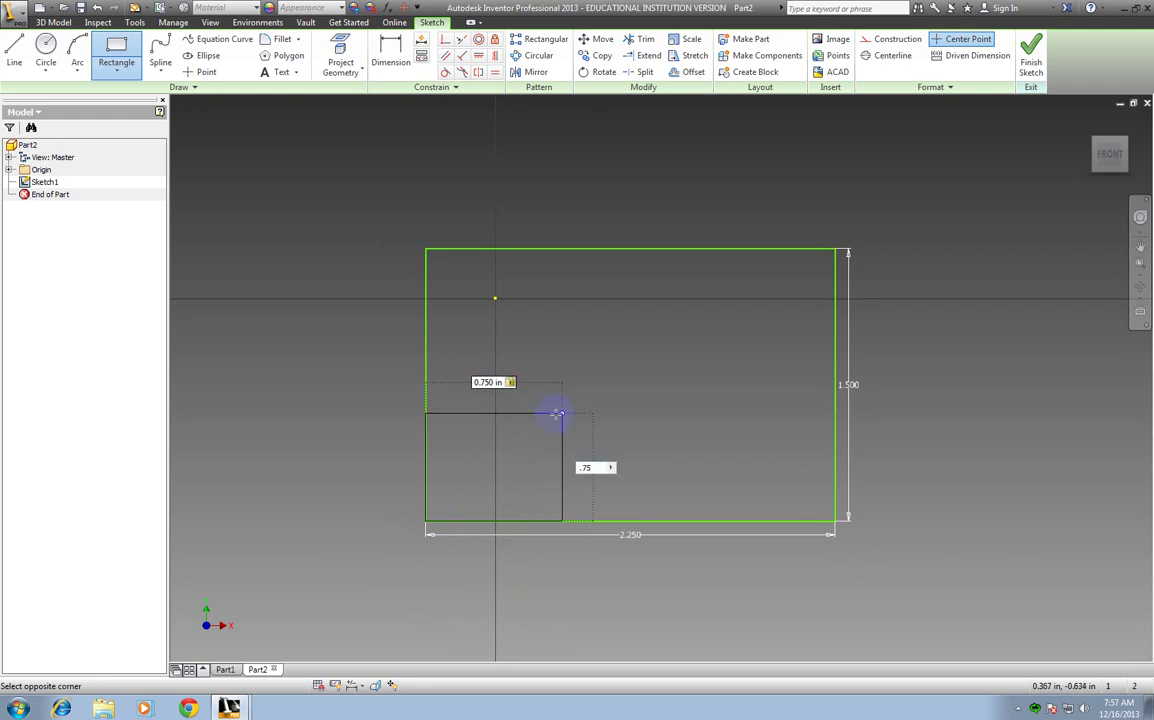
key(Return)
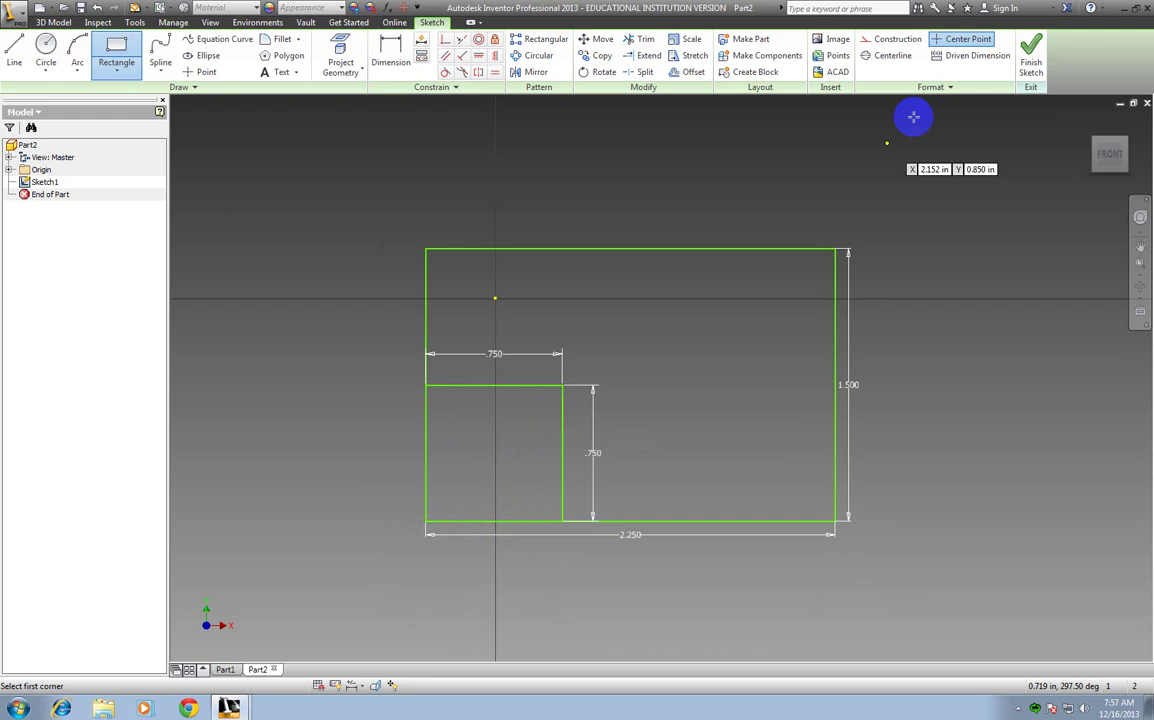
- Finish the sketch and extrude the L-shaped profile 2*.75 in into a solid block
click(1033, 66)
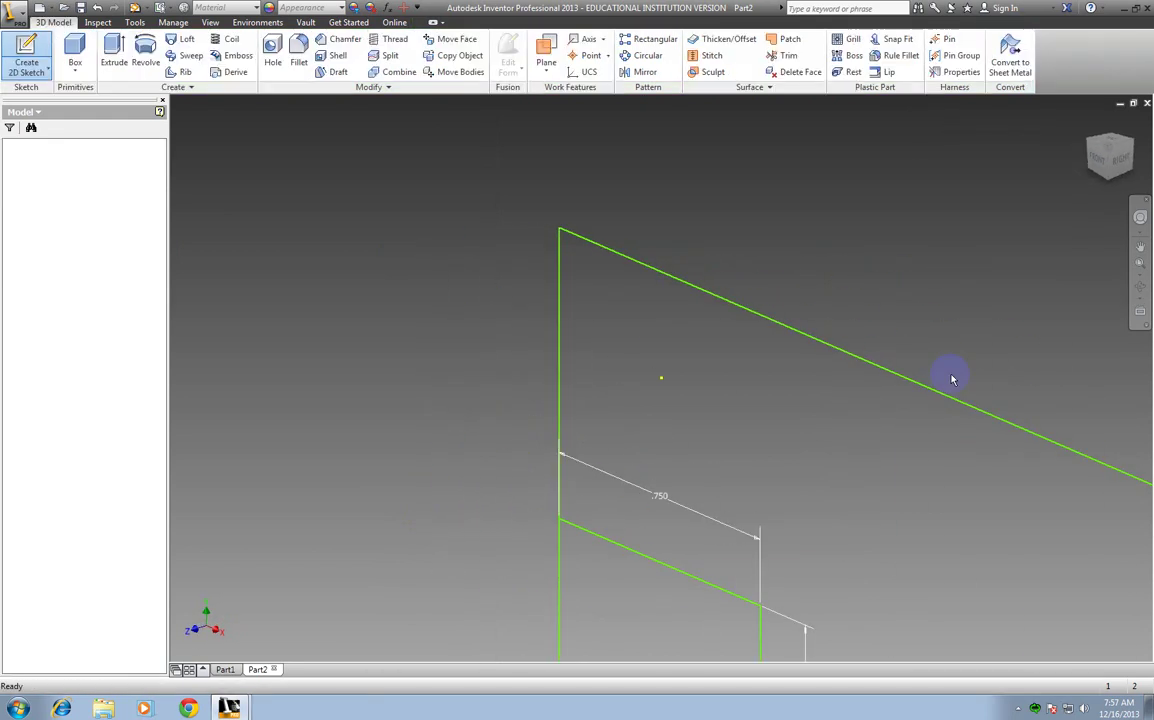
middle_drag(950, 373, 656, 280)
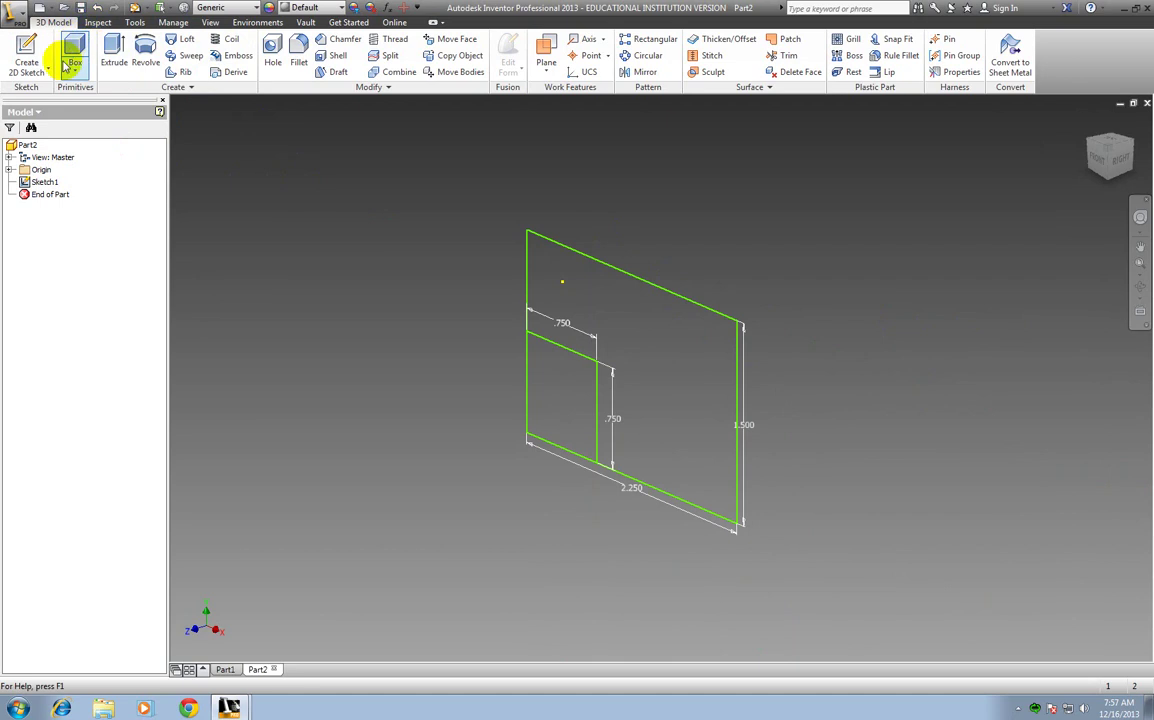
click(108, 60)
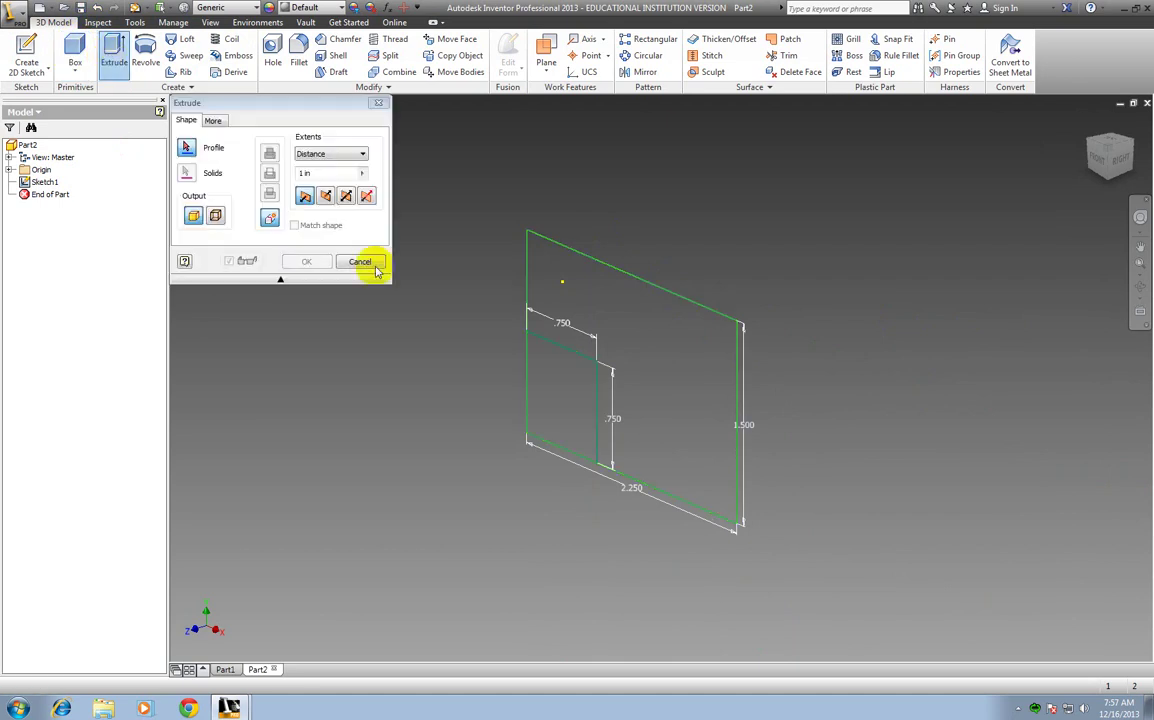
click(644, 360)
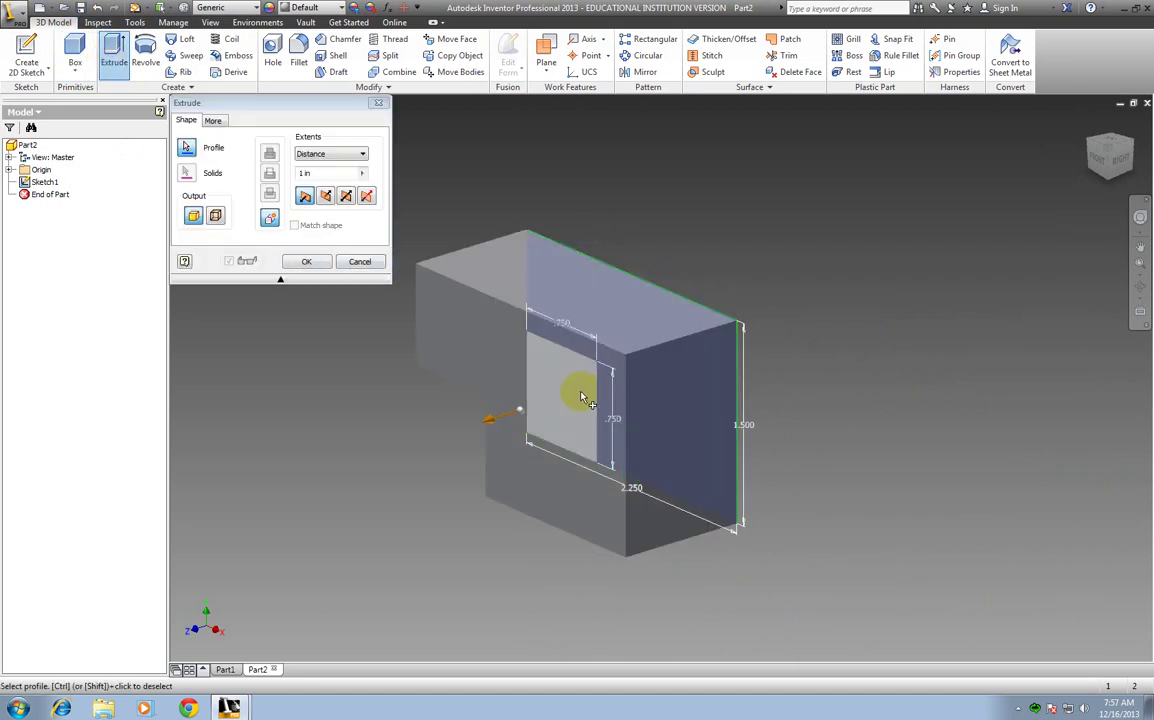
click(1090, 145)
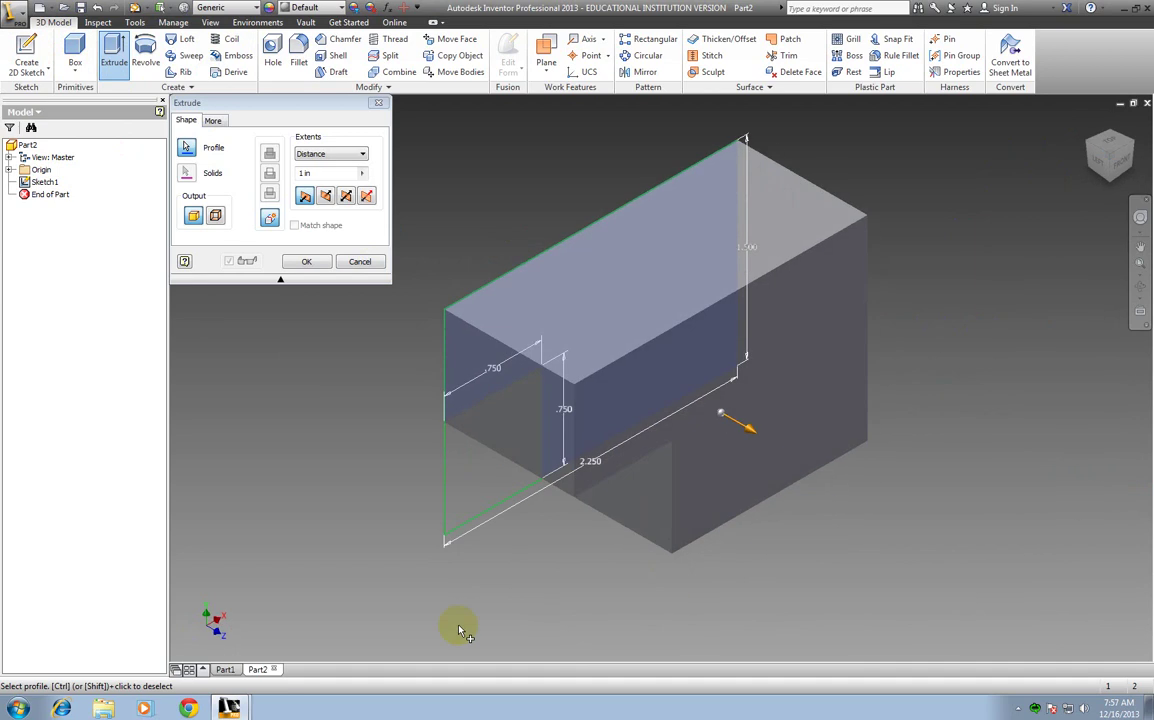
click(1089, 124)
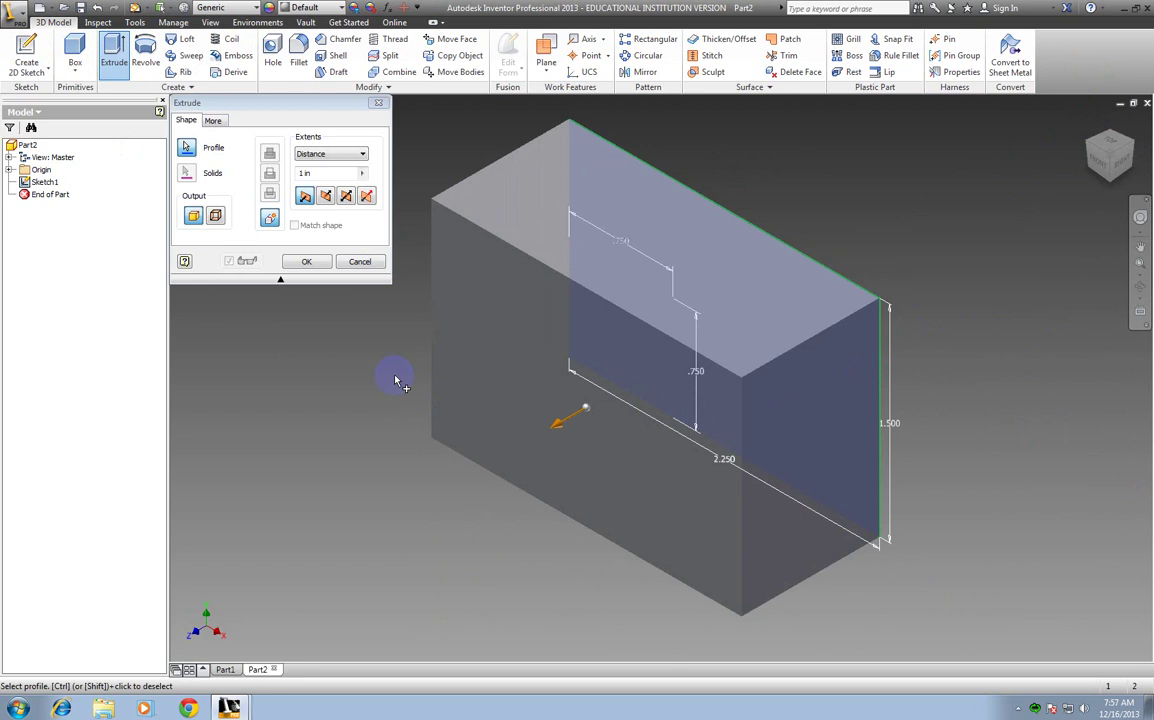
click(302, 172)
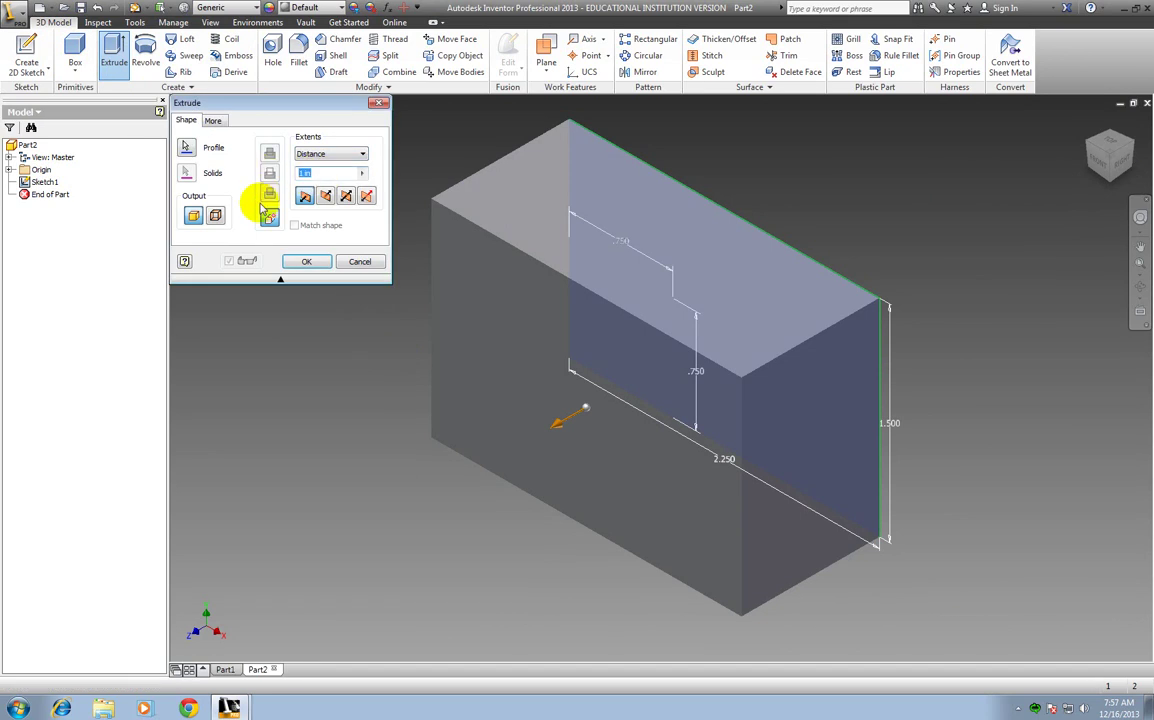
text(2")
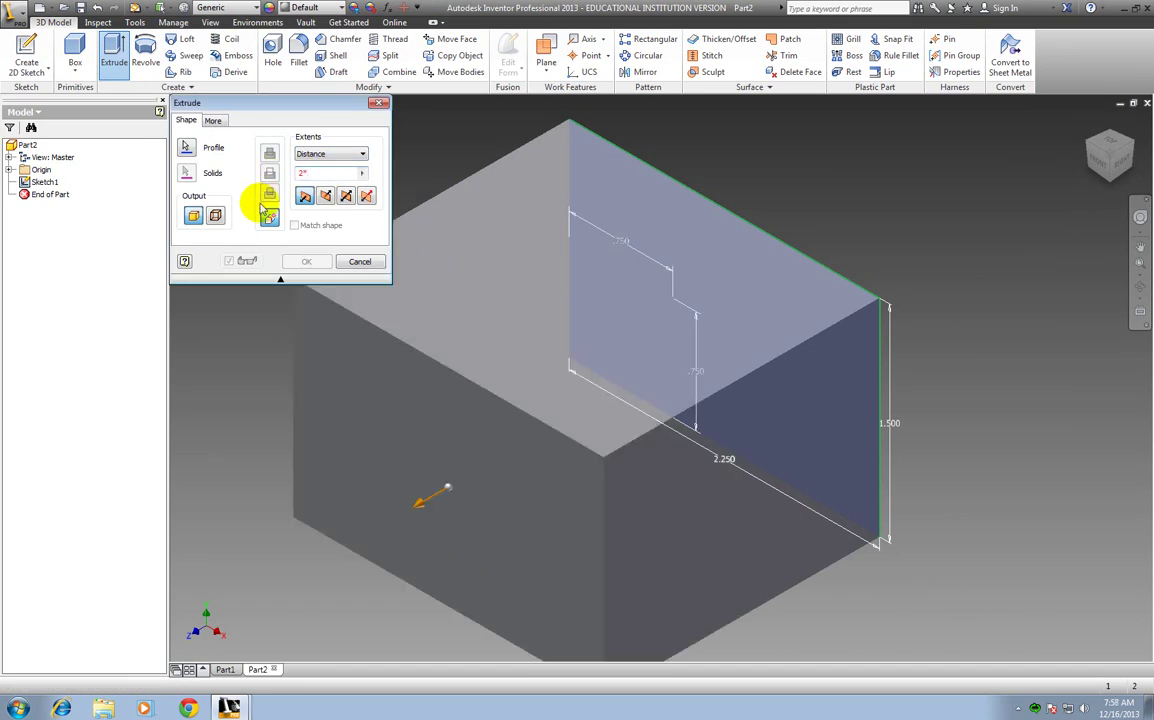
text(.75)
key(Return)
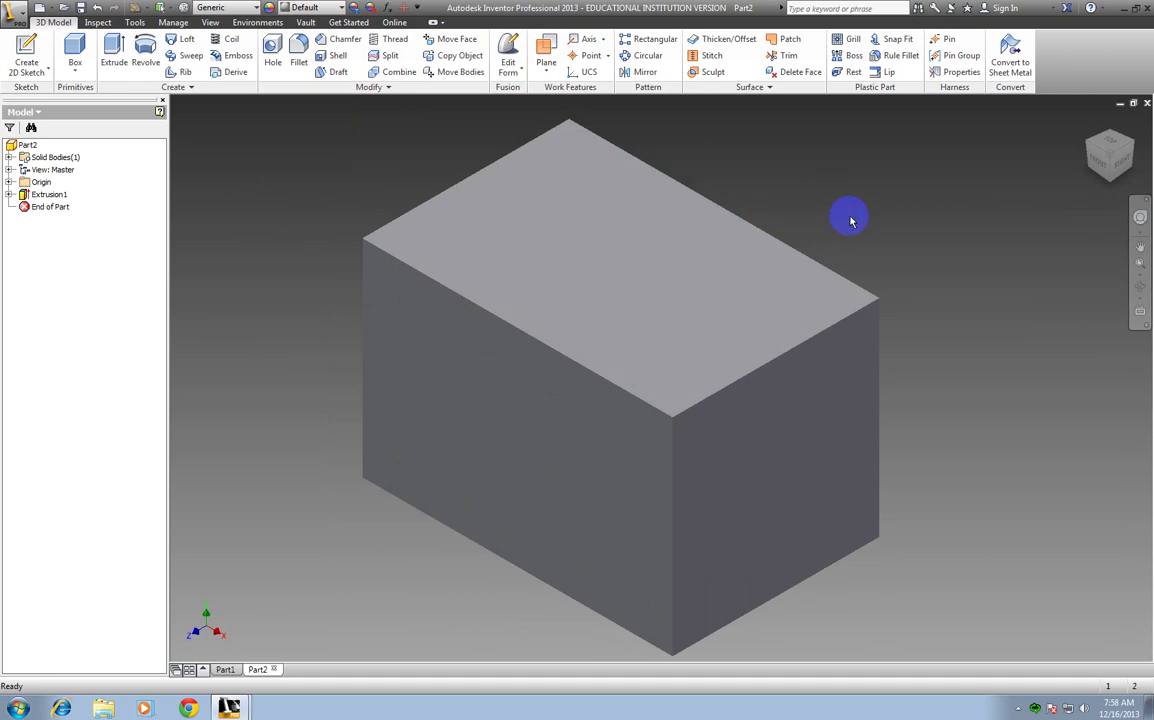
- On the block's front face, sketch a 0.75 × 0.75 in square from the bottom-left corner, then finish
click(27, 55)
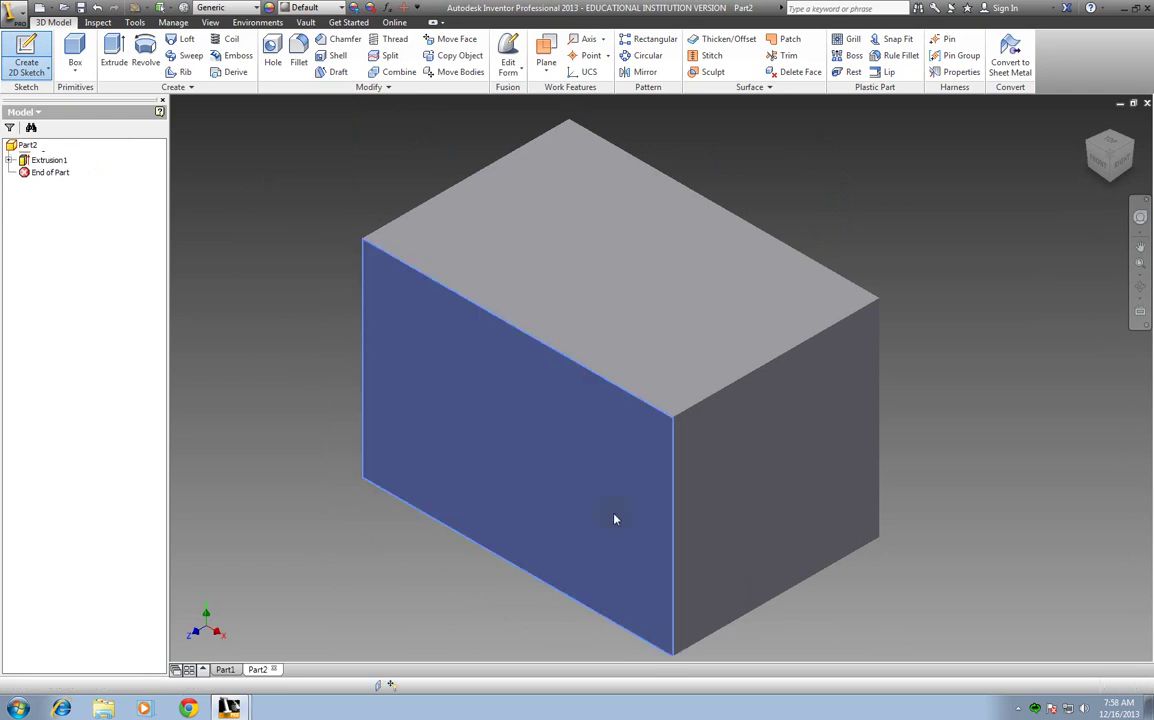
click(615, 518)
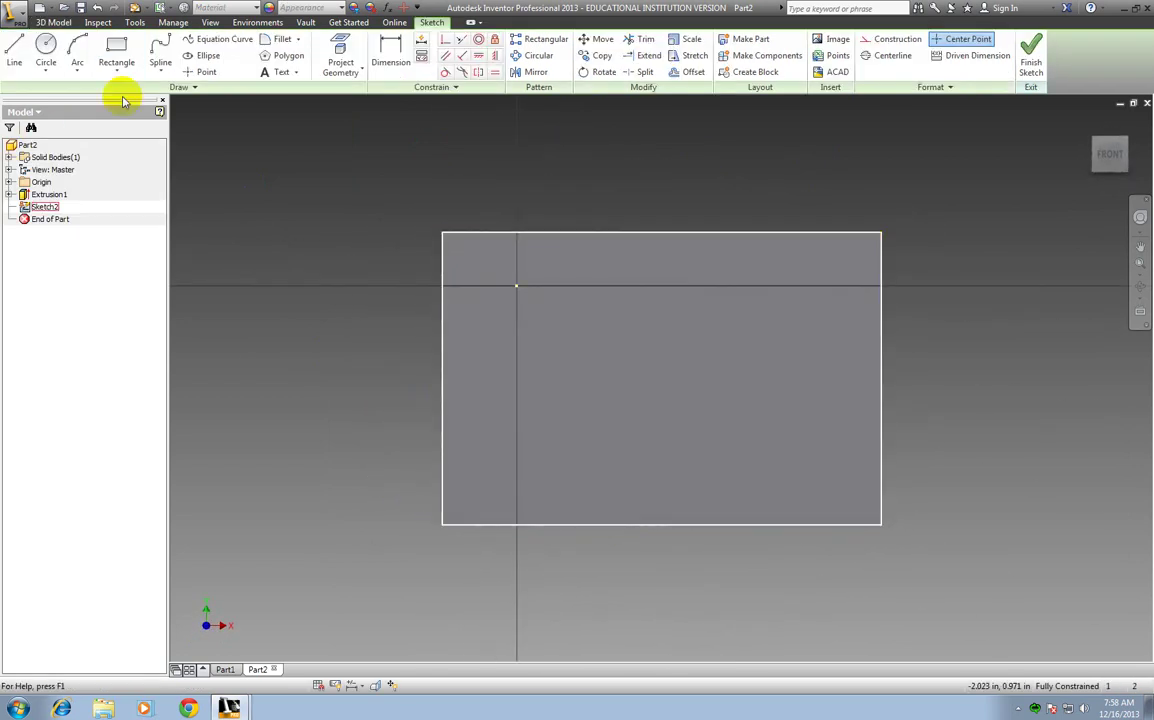
click(116, 50)
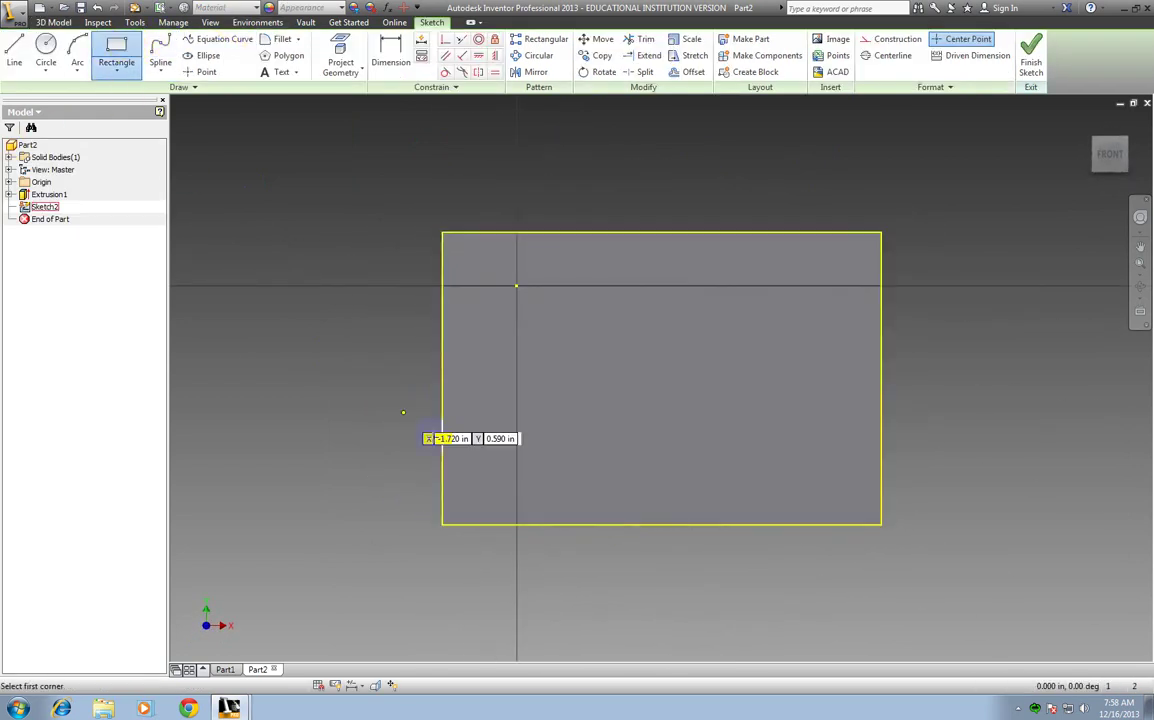
click(442, 524)
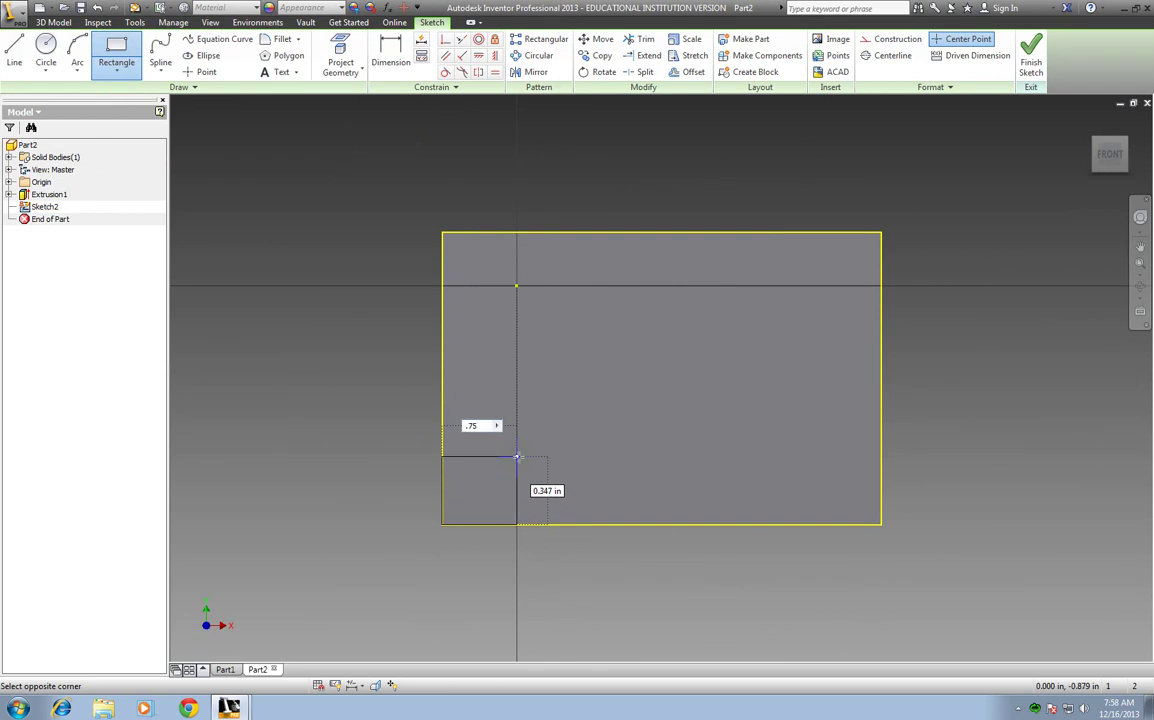
key(Tab)
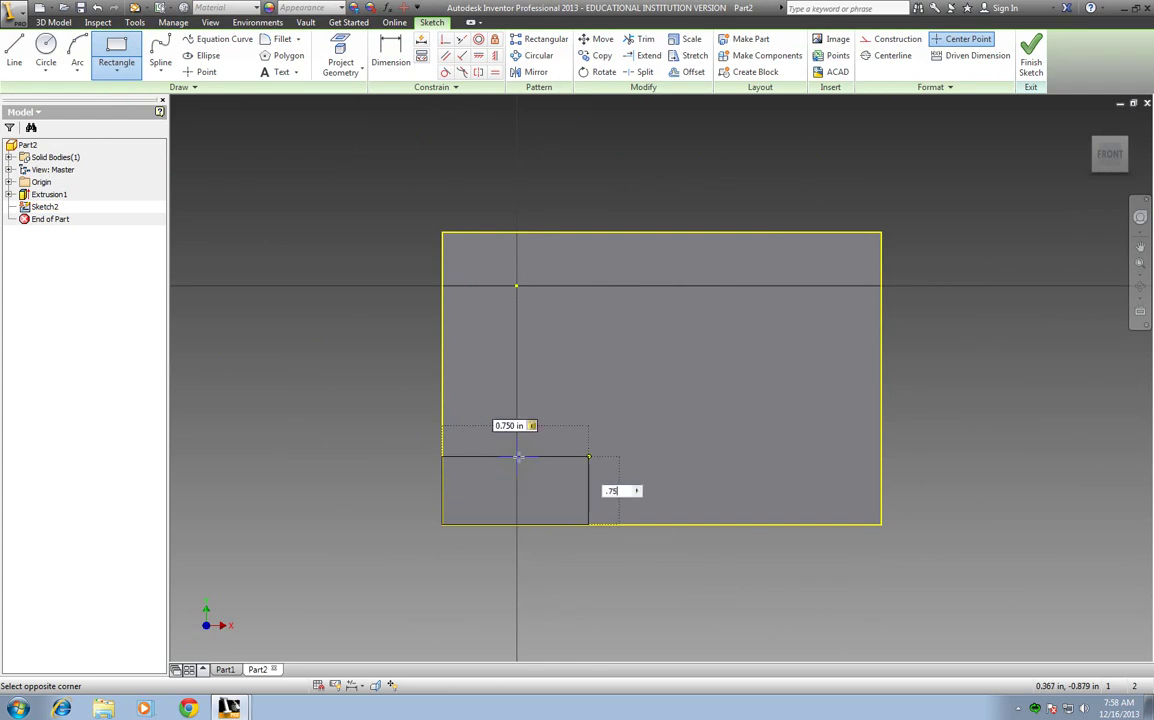
text(.75)
key(Return)
scroll(488, 461, down, 2)
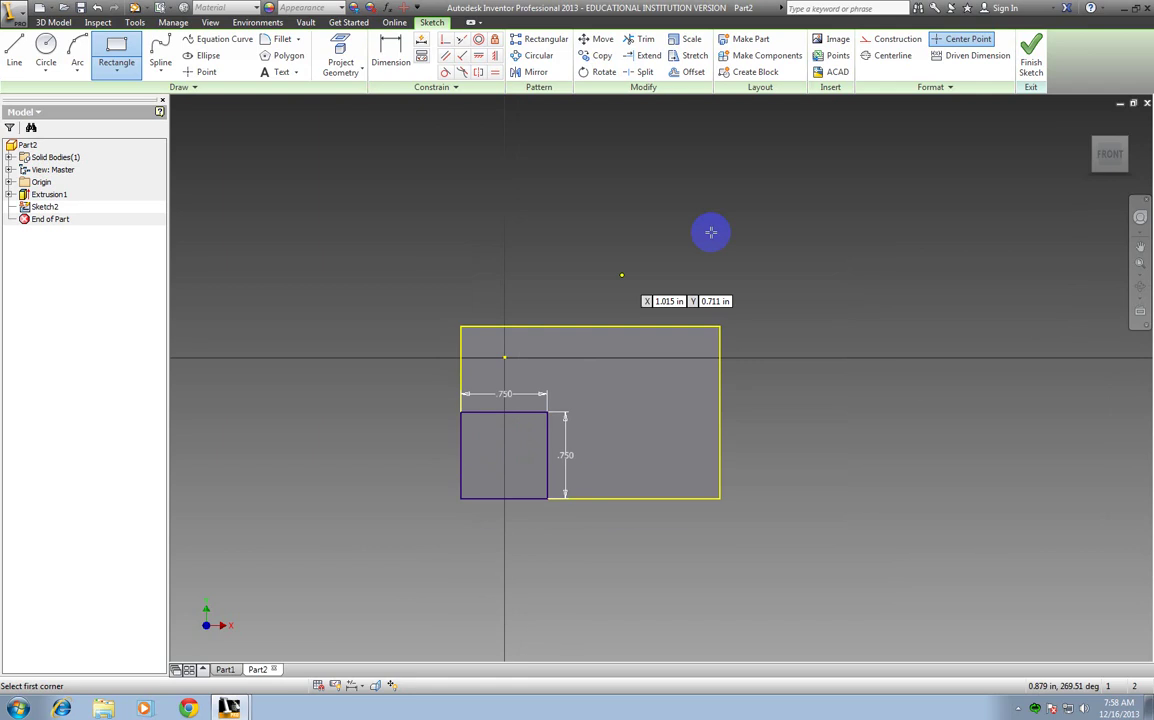
scroll(890, 258, up, 3)
scroll(886, 315, down, 4)
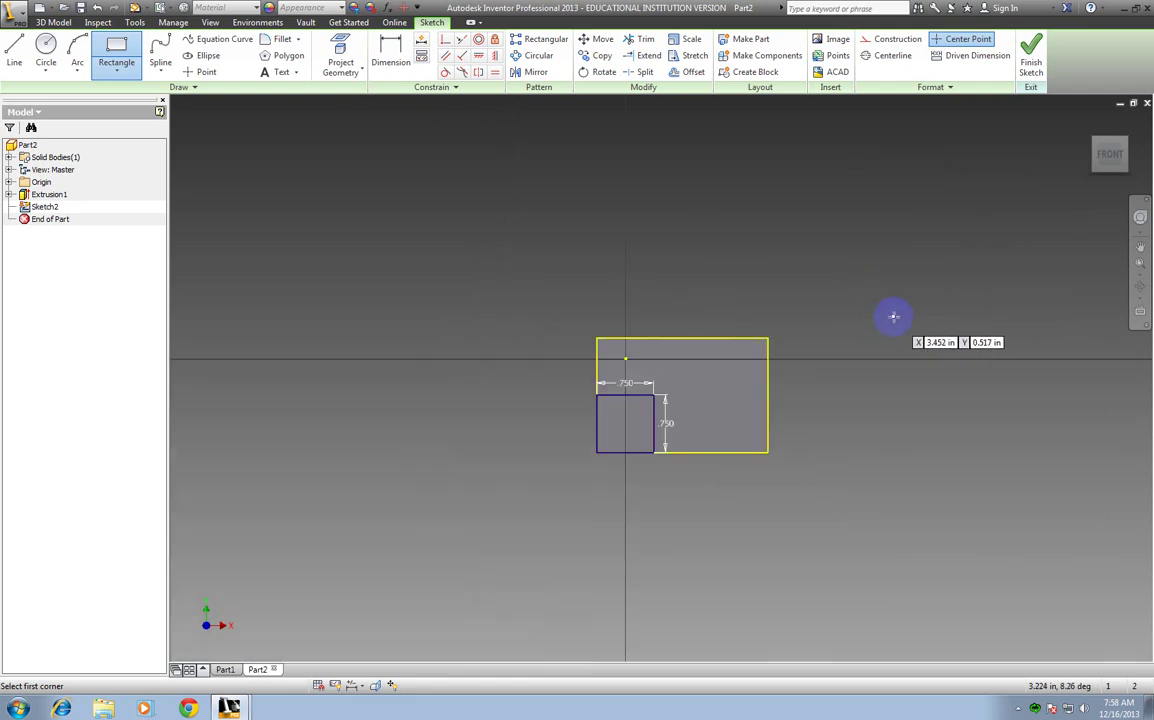
click(1033, 60)
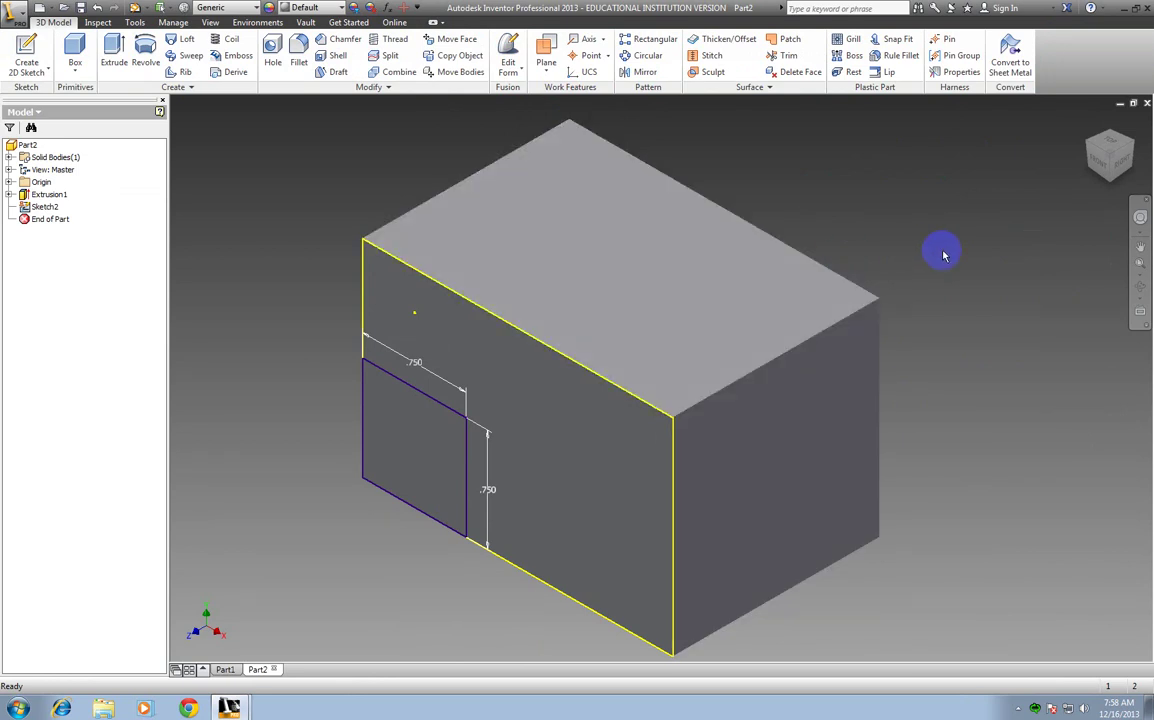
- Cut the front-face region around the square 0.75 deep, leaving a small cube ledge
click(850, 283)
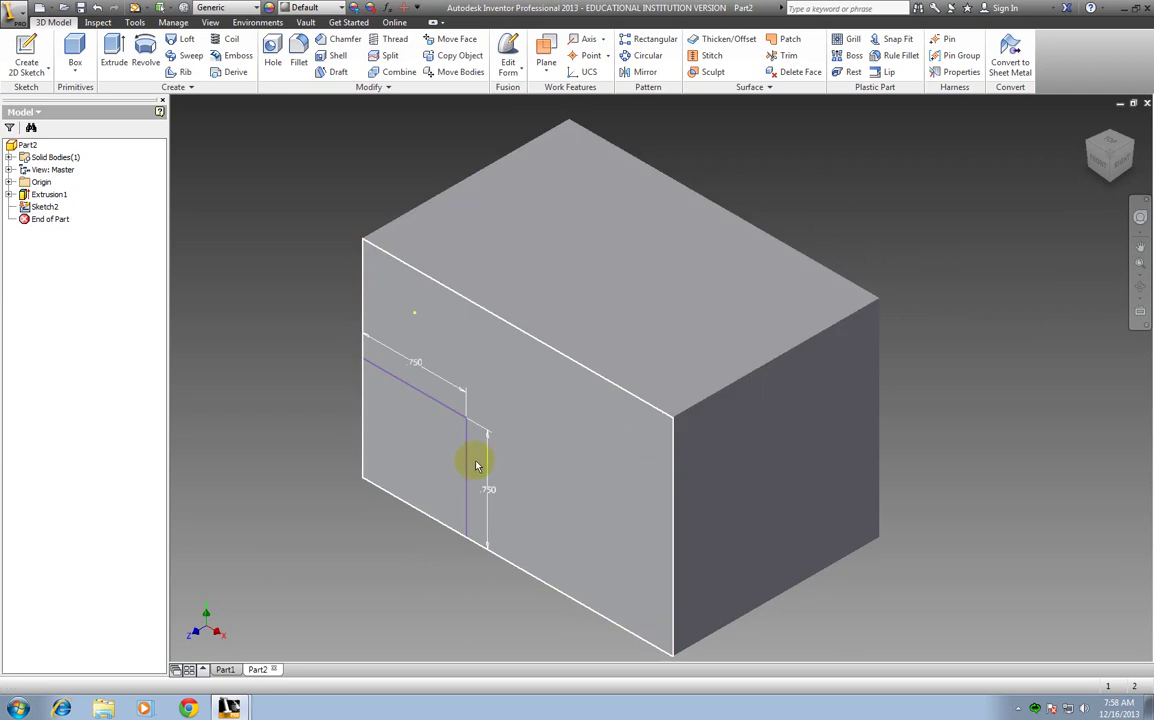
click(528, 420)
click(113, 50)
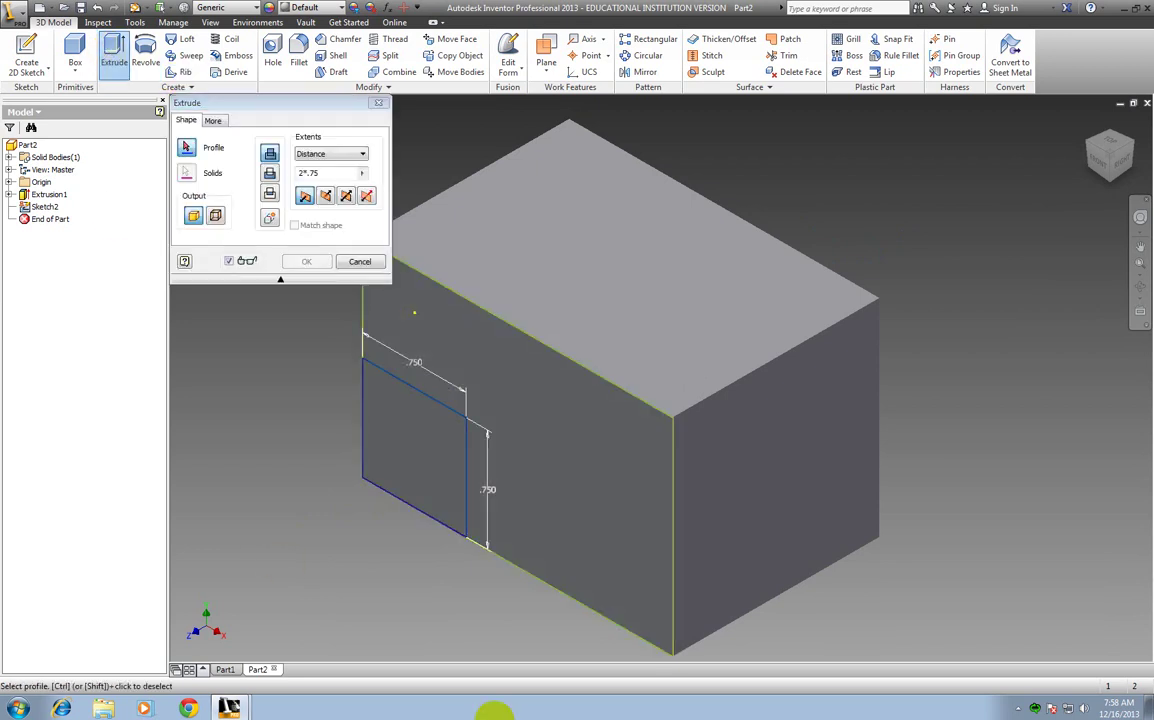
click(570, 484)
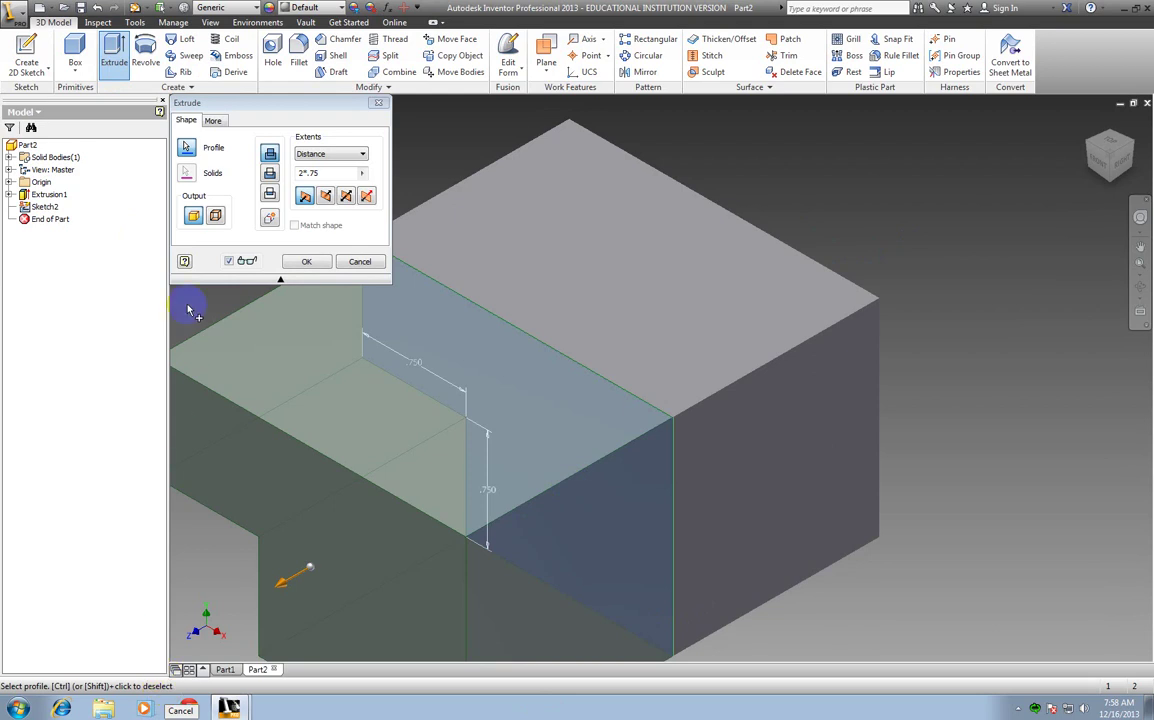
click(270, 174)
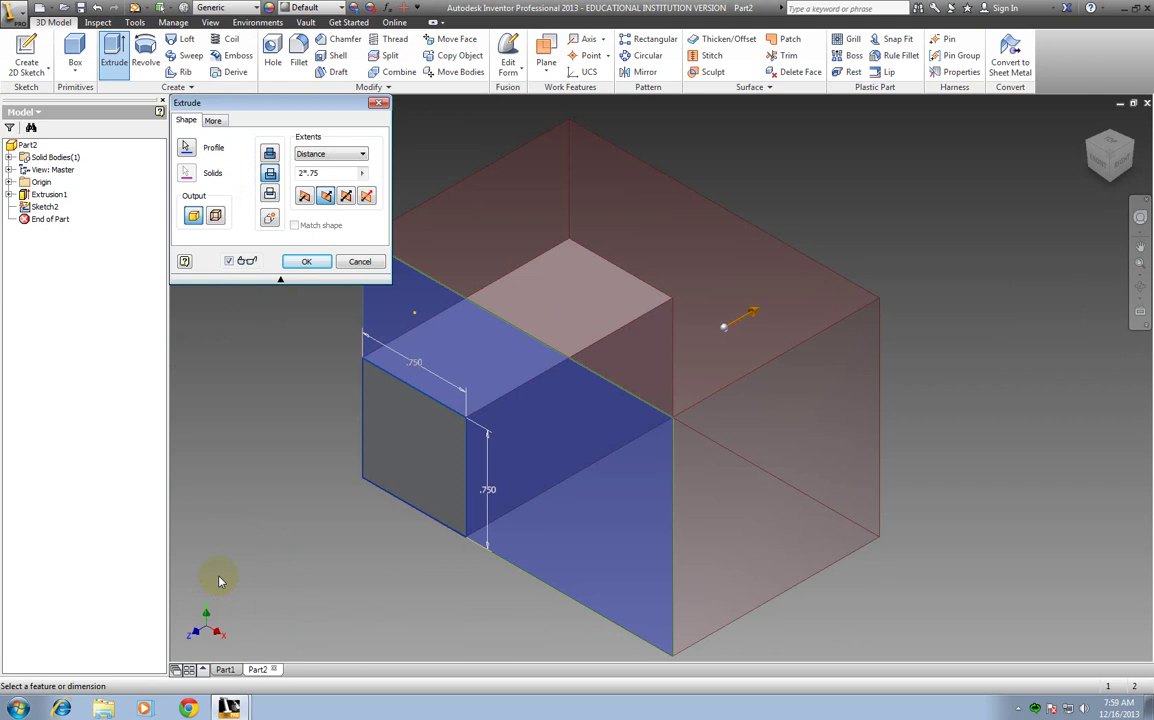
click(327, 173)
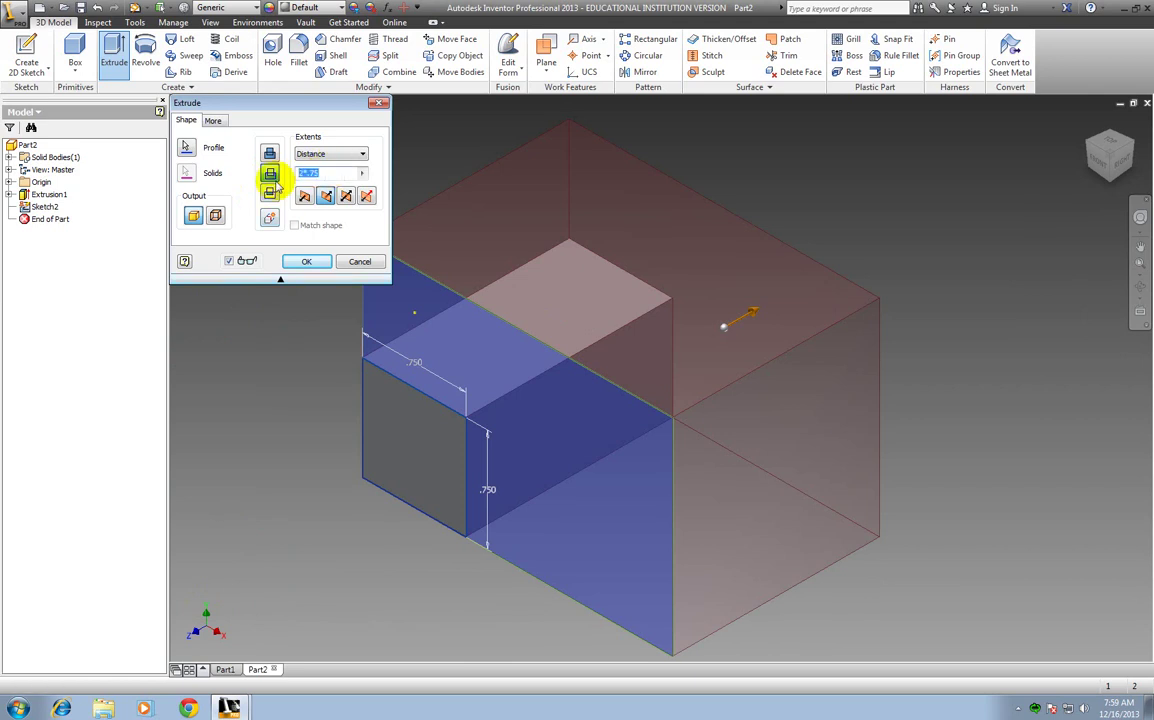
text(.75)
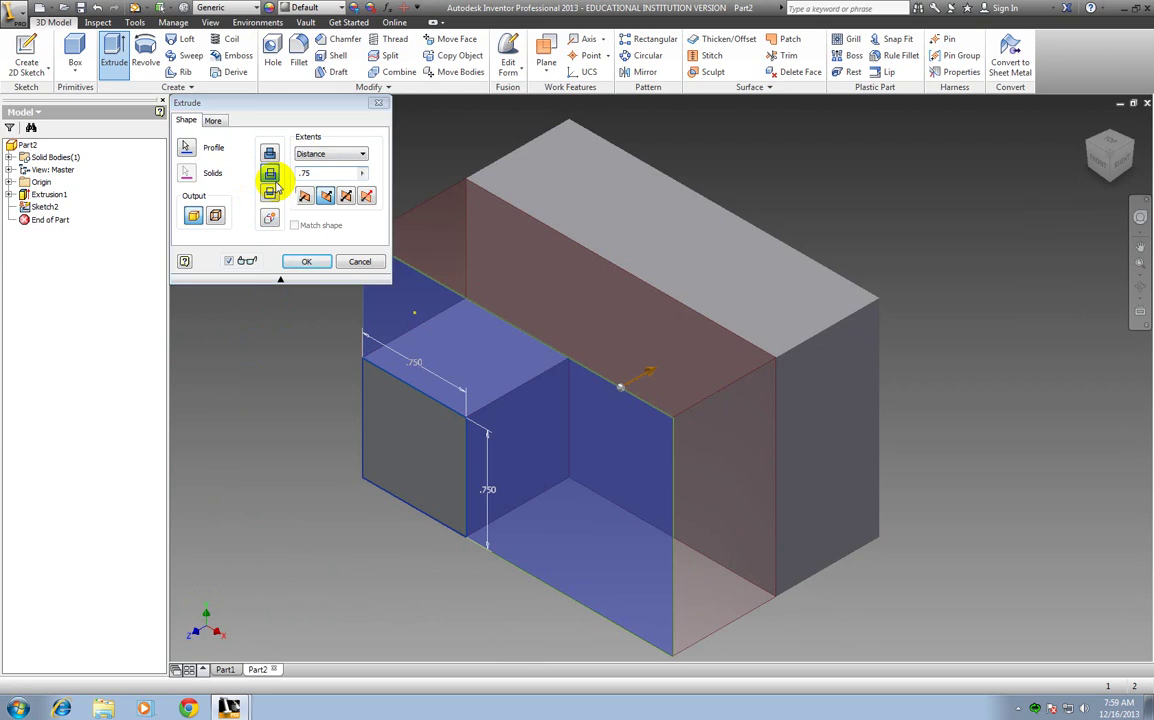
key(Return)
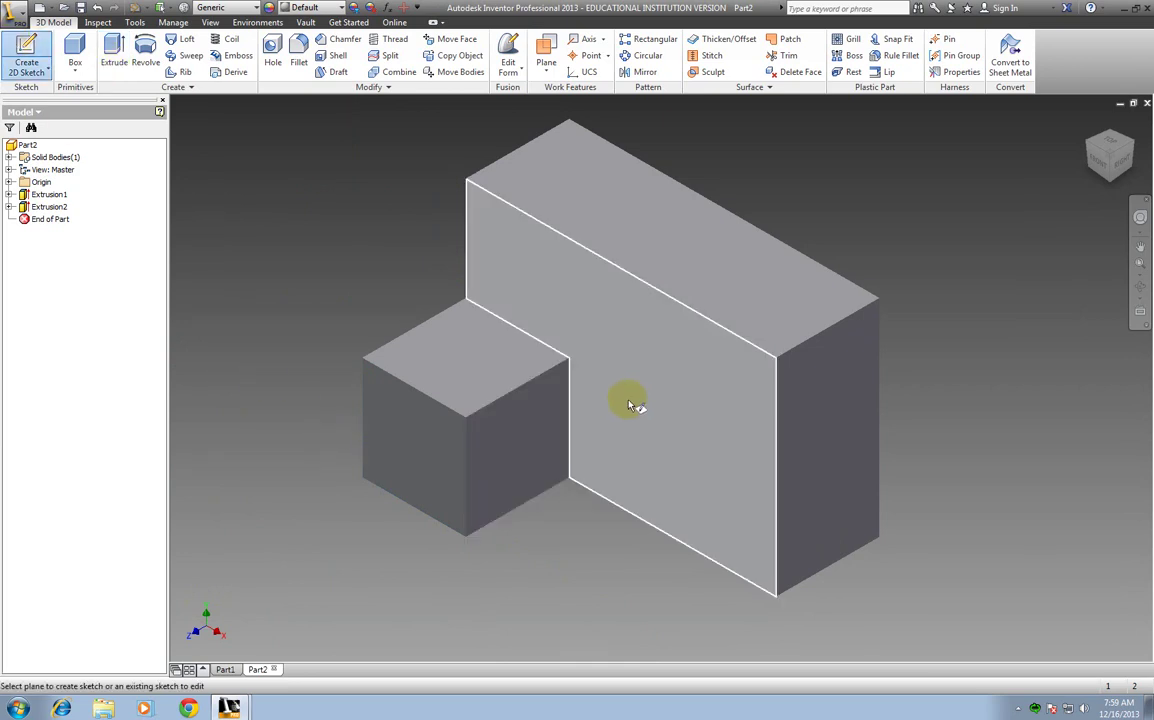
- Sketch three lines on the tall front face: down 0.750, across 0.75, back up to the top edge
click(635, 405)
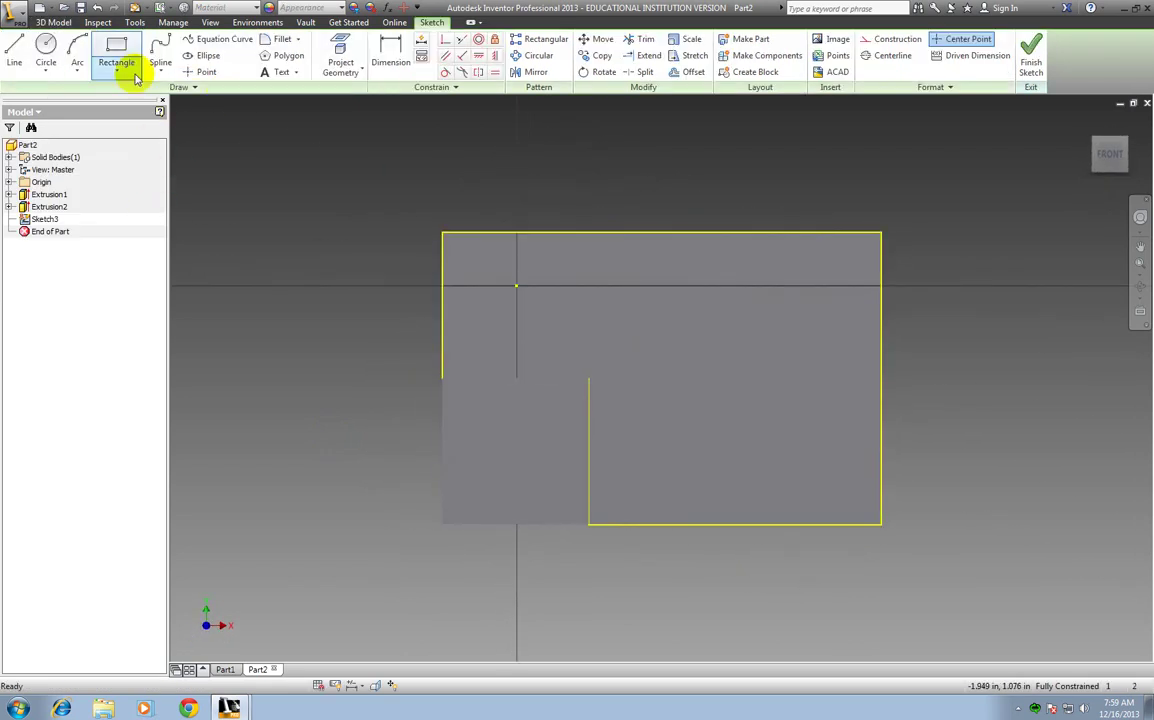
click(14, 52)
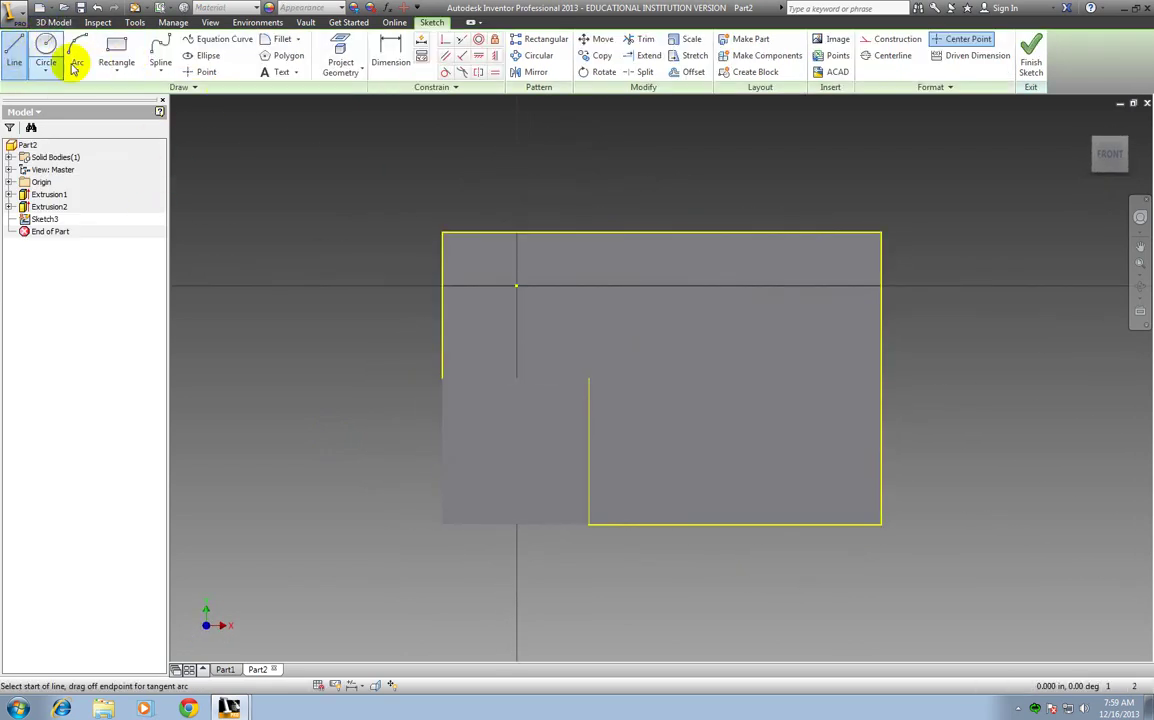
click(588, 232)
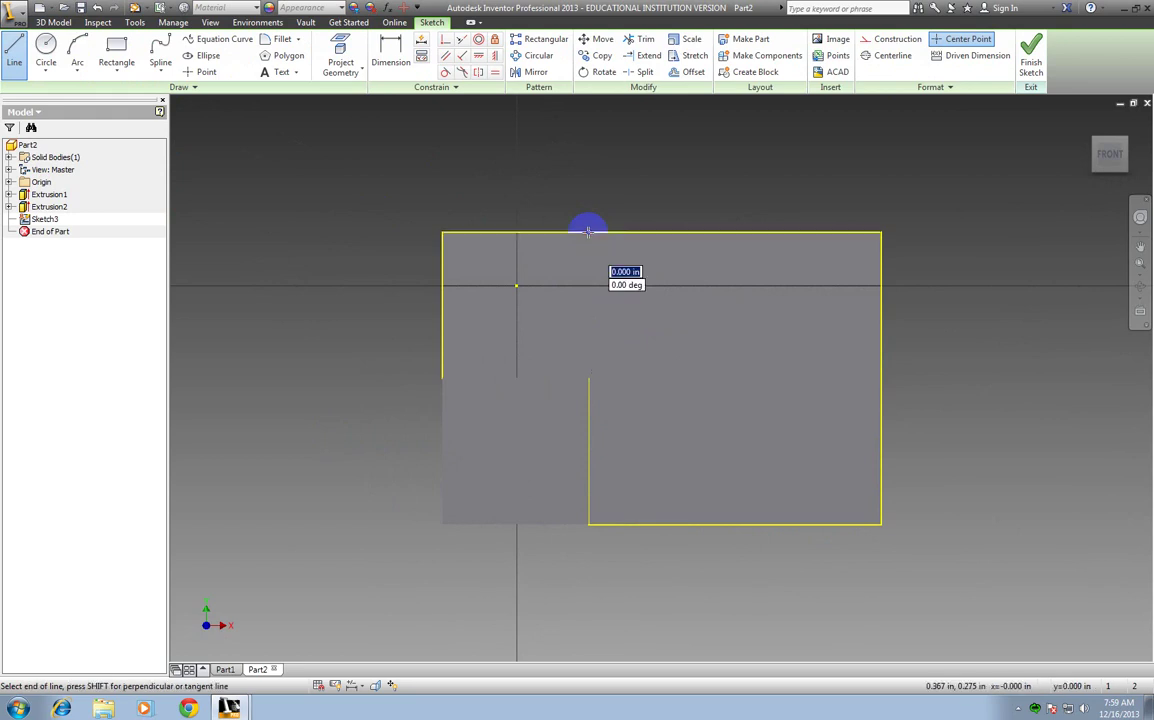
click(589, 378)
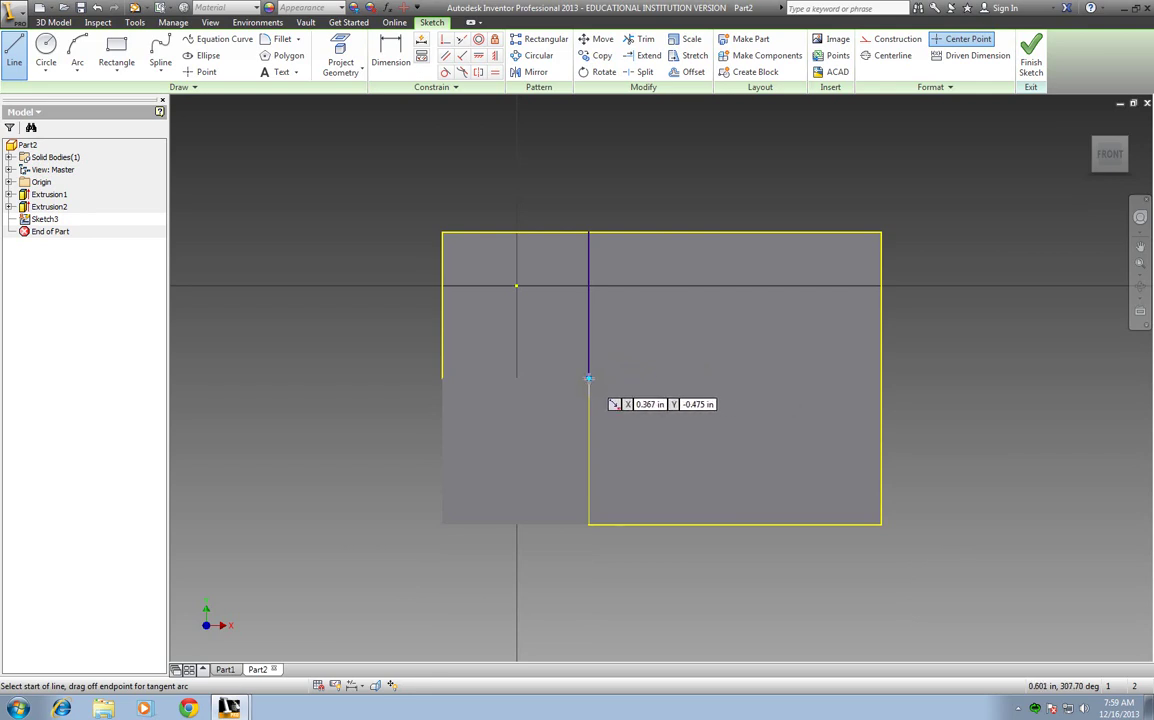
click(589, 378)
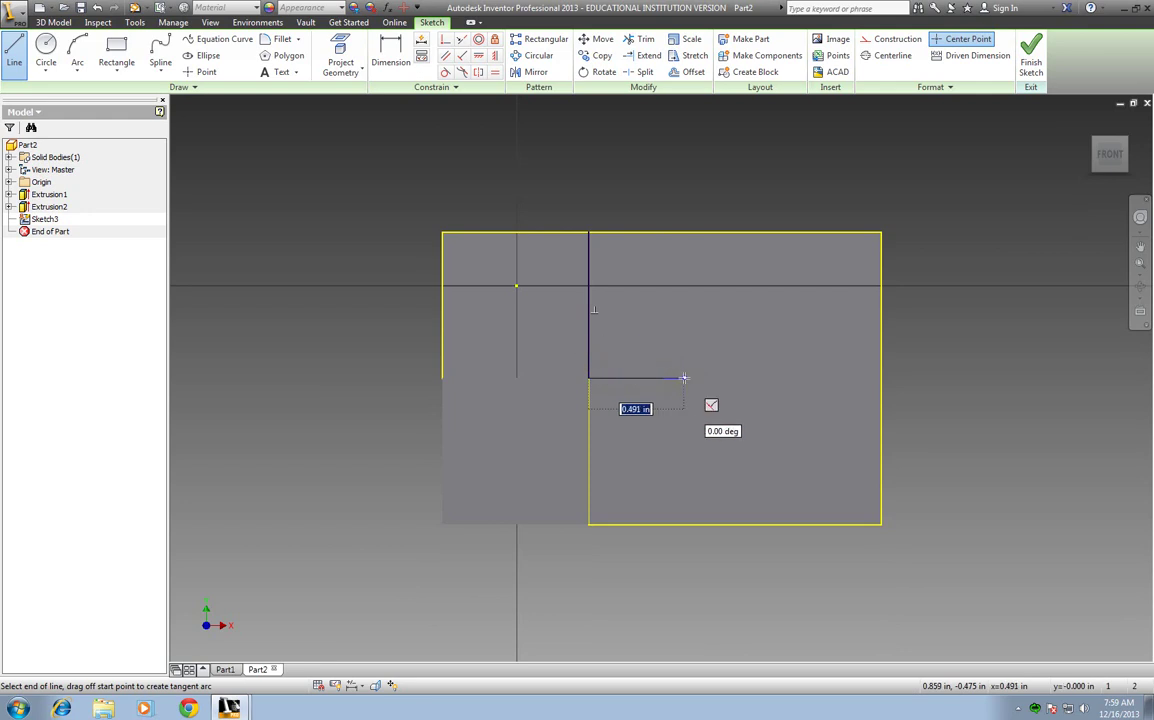
text(.750)
key(Return)
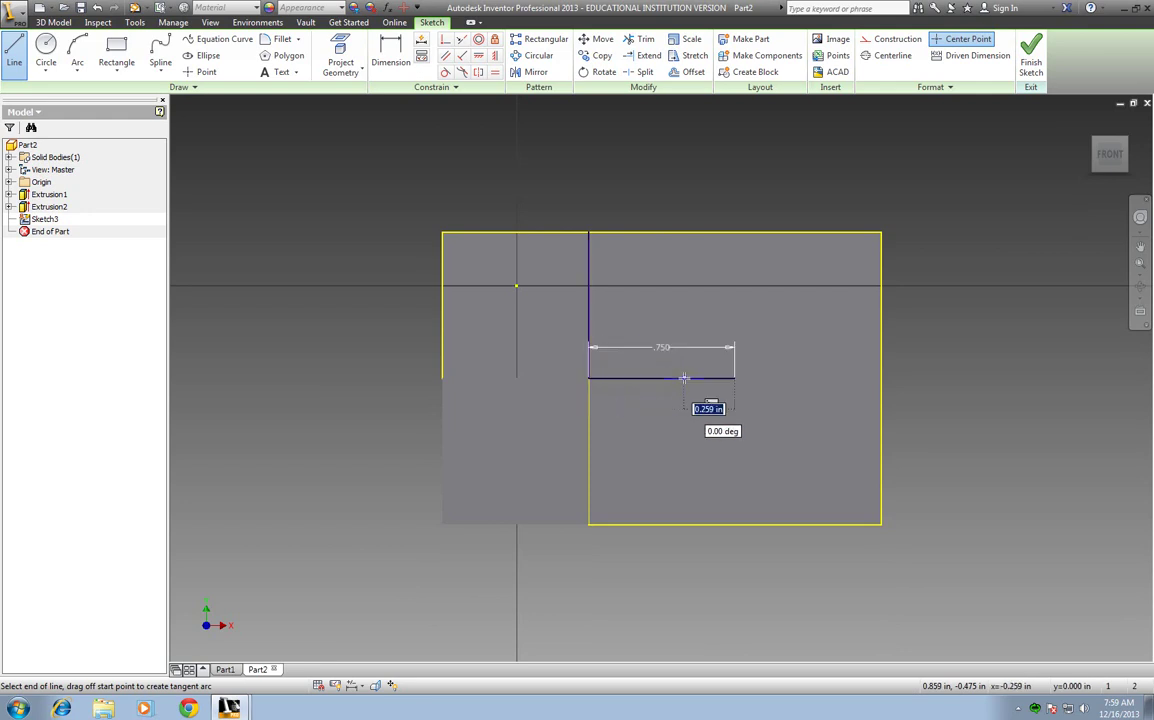
click(731, 232)
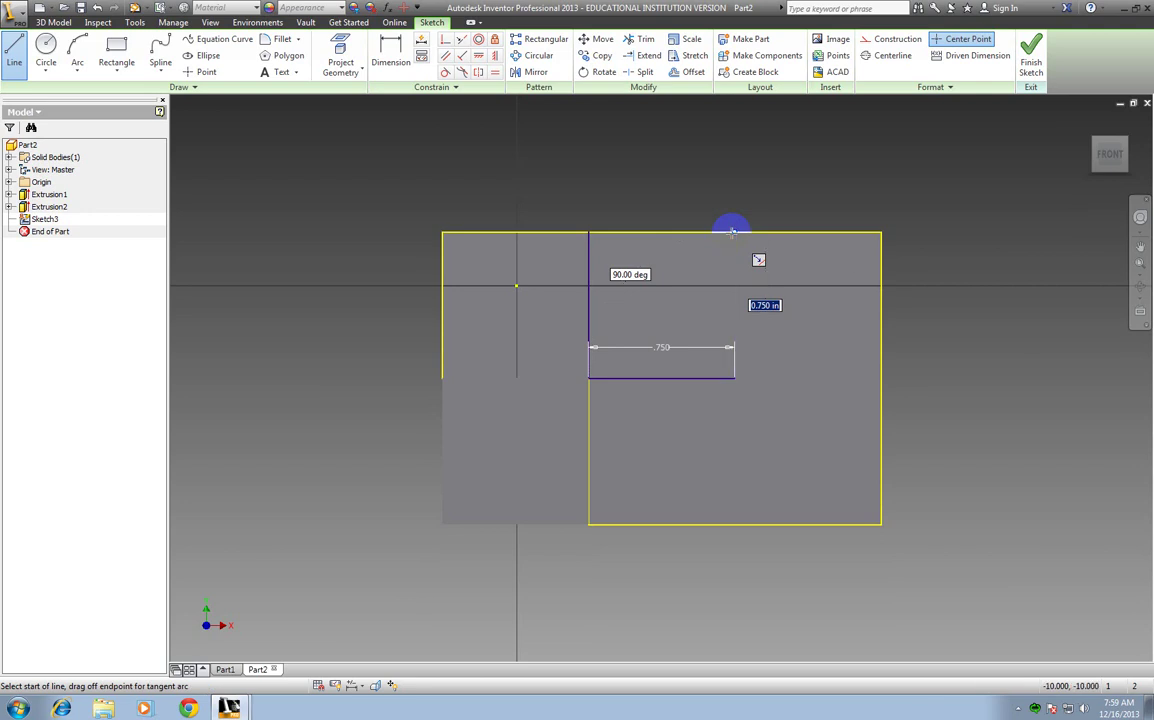
click(1035, 60)
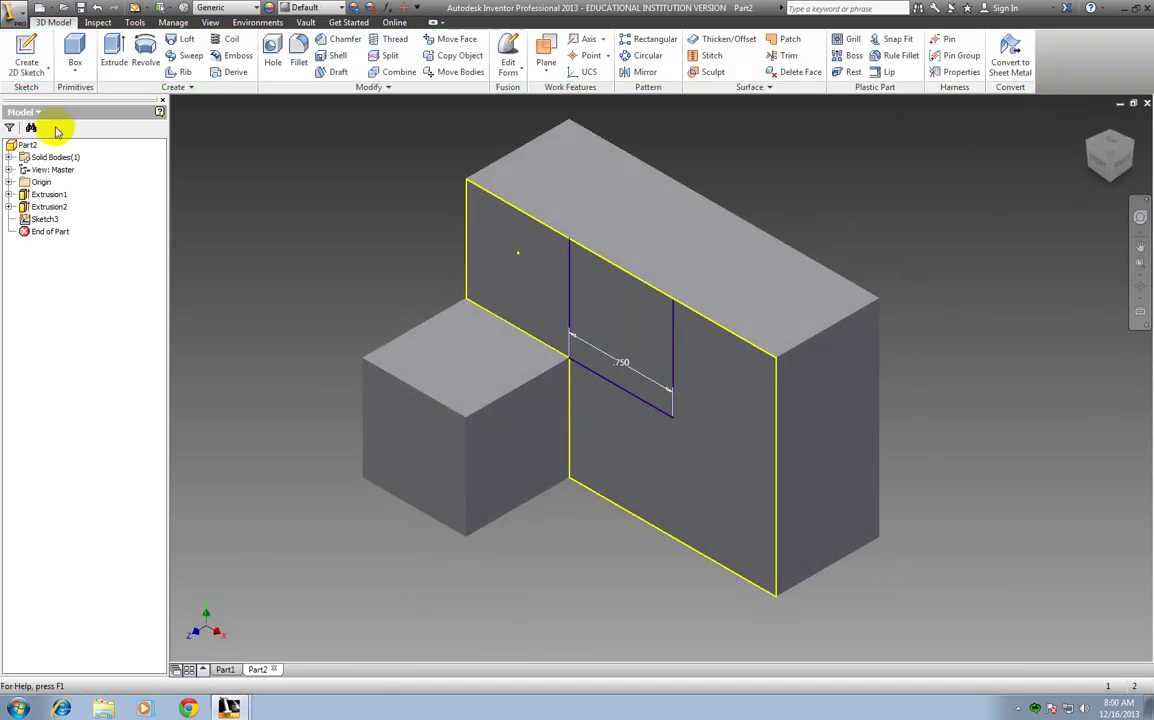
- Extrude the square notch profile as a 0.75 cut, flipped to cut into the tall block
click(110, 50)
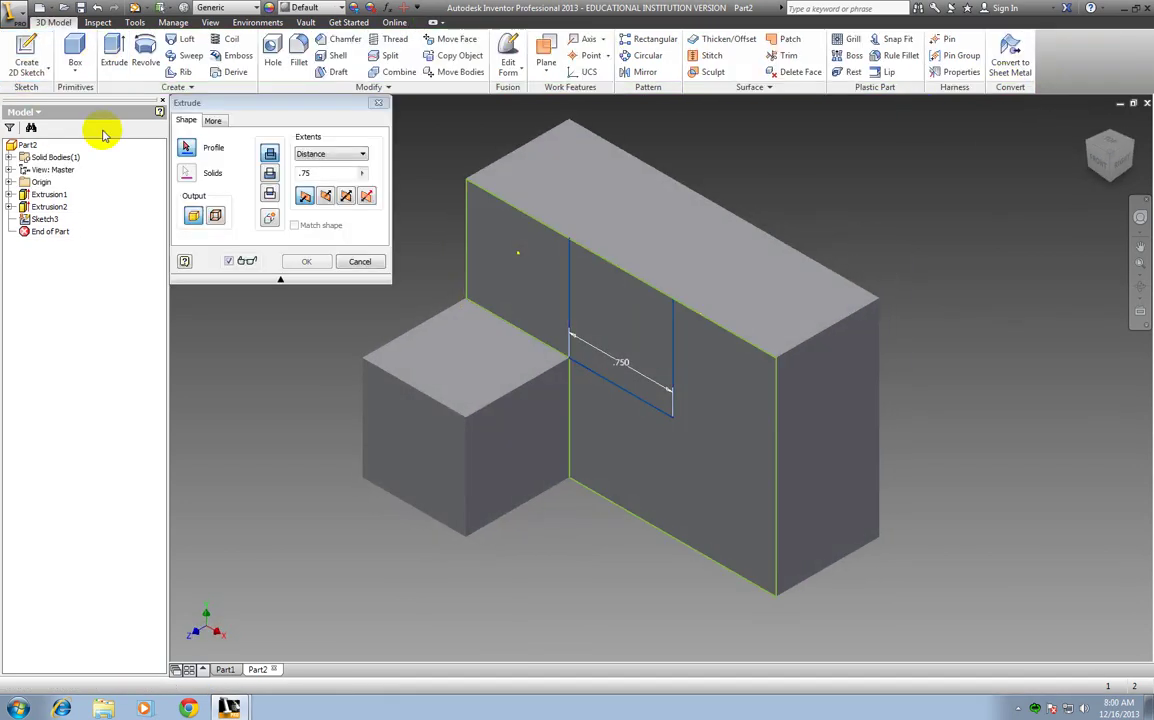
click(645, 316)
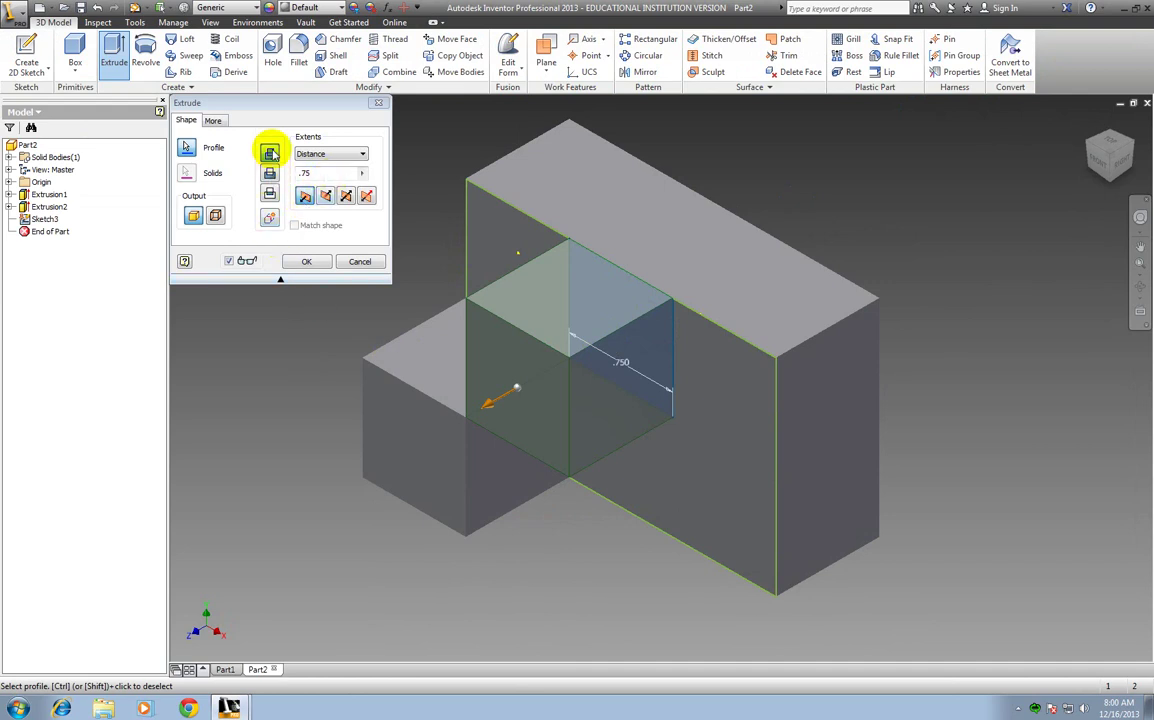
click(269, 173)
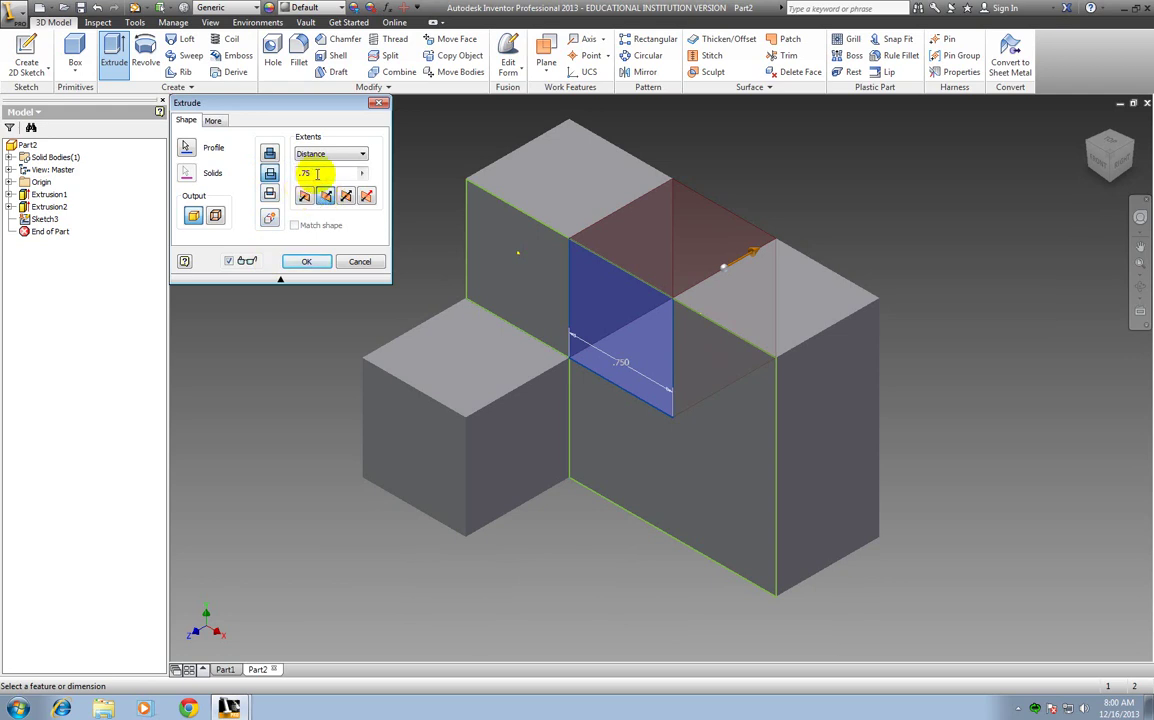
click(306, 262)
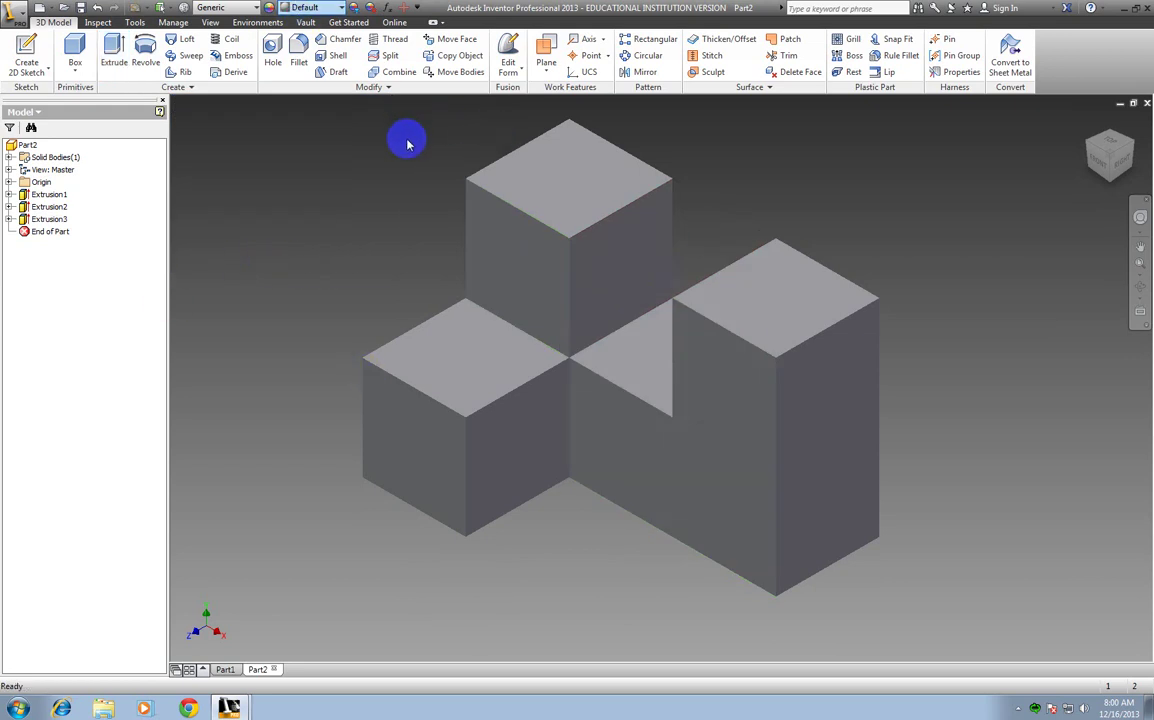
- Apply the Violet appearance to the whole Part2 solid
click(398, 368)
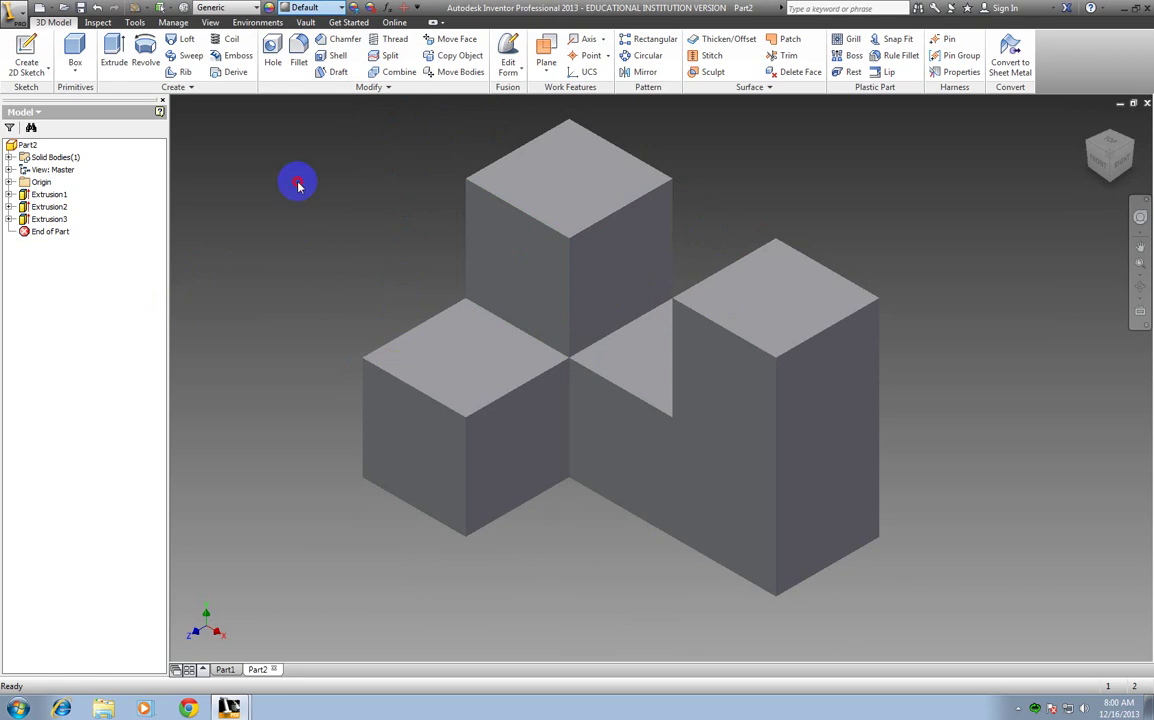
click(270, 168)
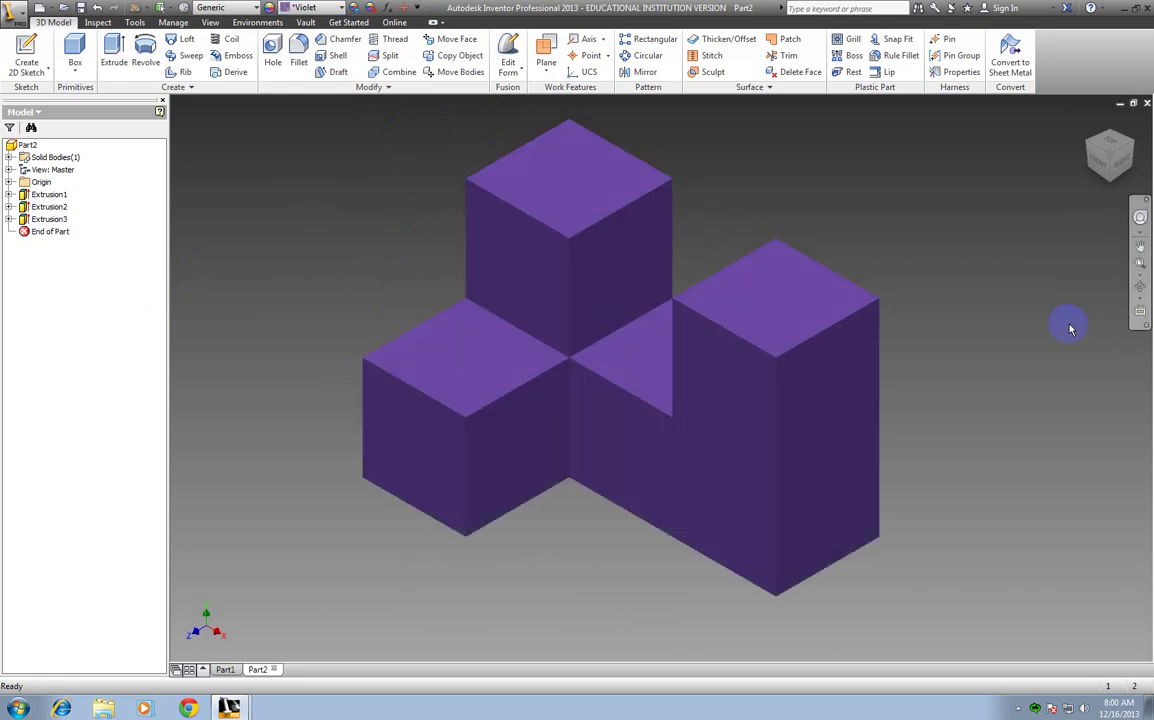